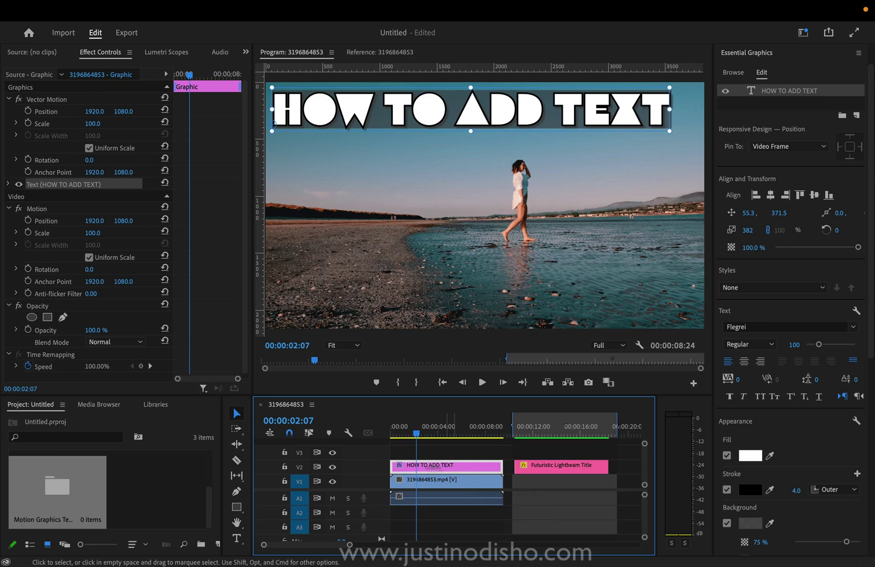
- Delete the HOW TO ADD TEXT and Futuristic Lightbeam Title clips from V2, leaving only the beach clip
click(332, 467)
click(331, 467)
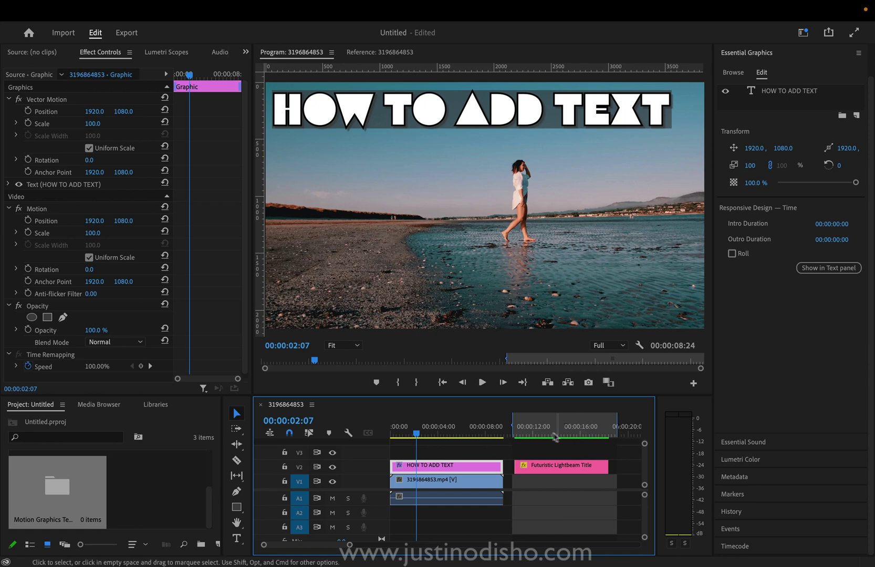
click(547, 432)
drag(549, 432, 473, 469)
key(BackSpace)
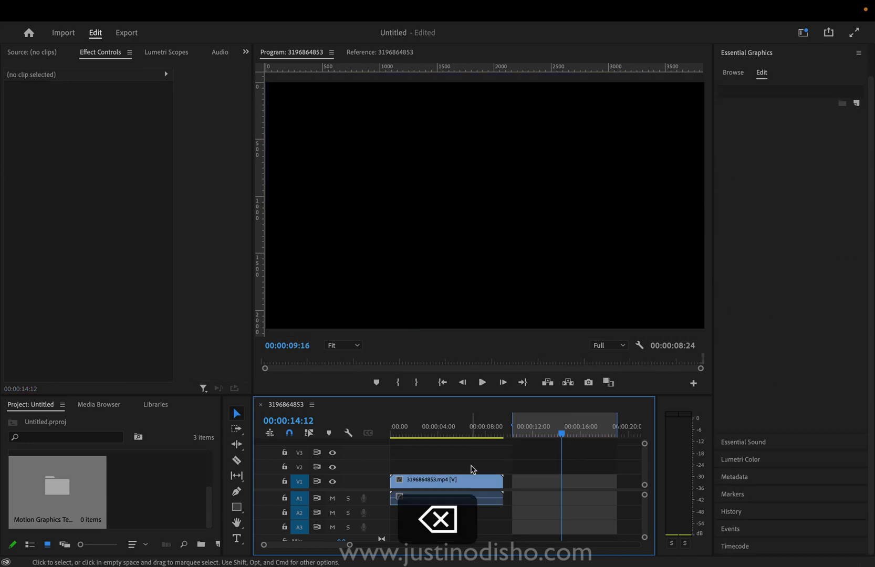
- Clear the sequence's In and Out points with the playhead on the beach clip
click(435, 432)
right_click(556, 418)
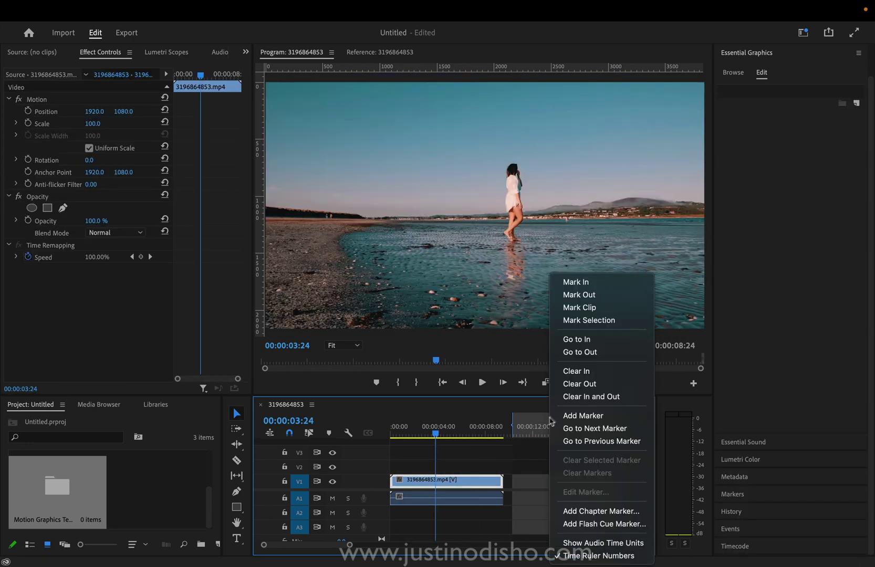
click(572, 396)
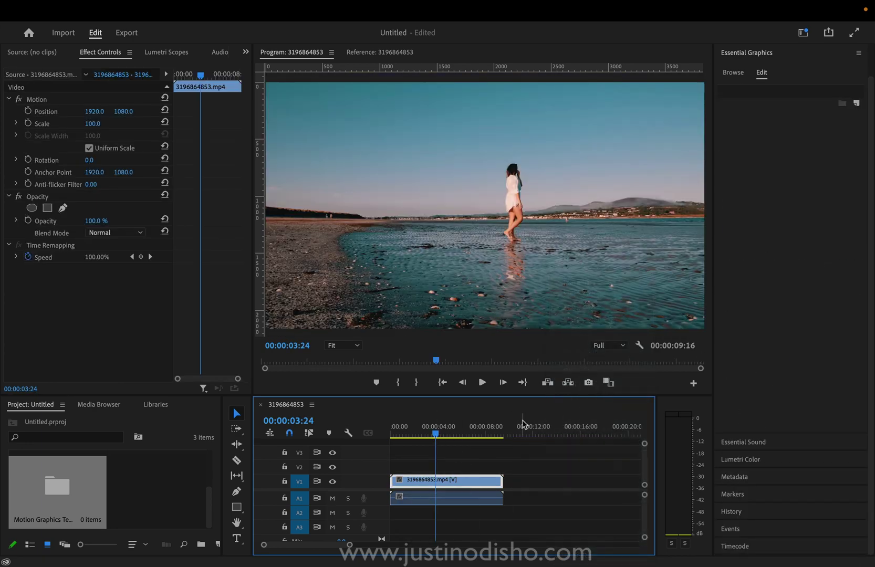
- Create a text layer reading 'How to add Text' in the upper-left sky and select it
click(237, 539)
key(t)
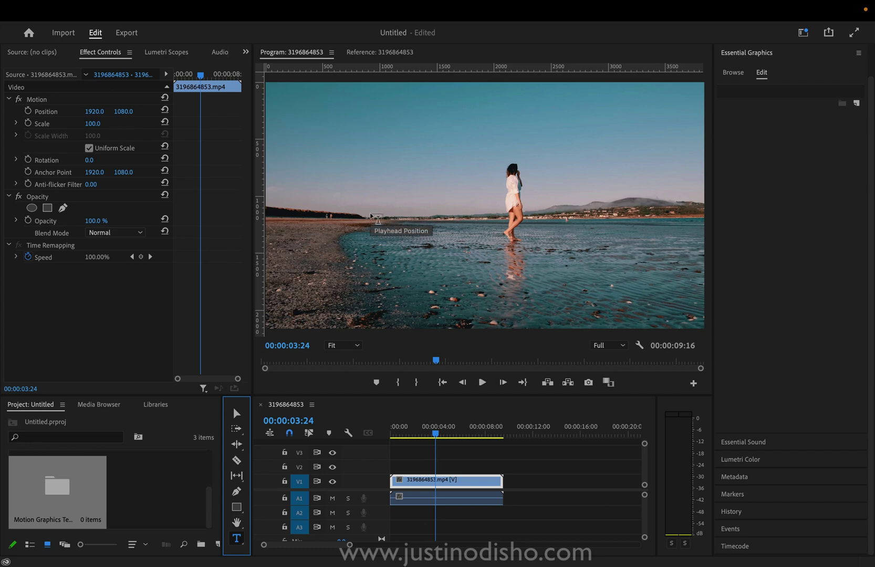
click(292, 52)
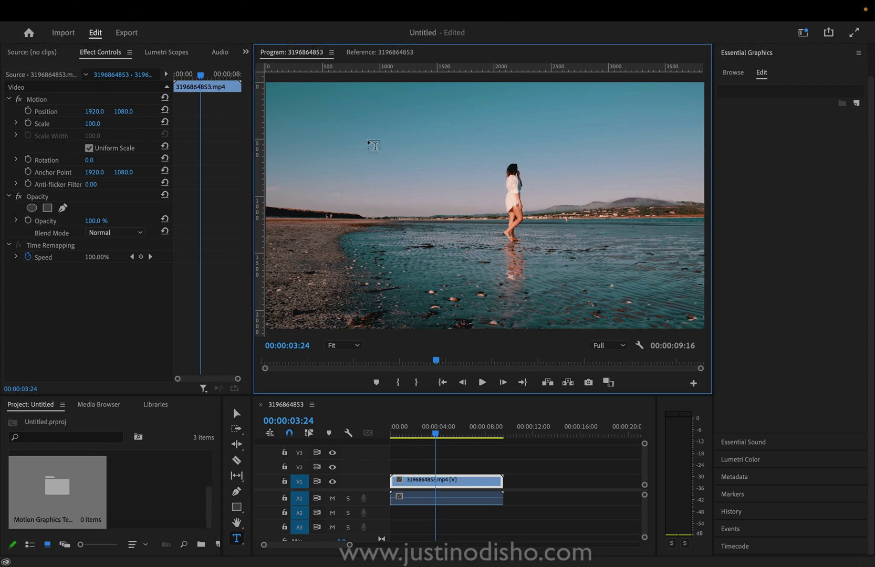
click(368, 142)
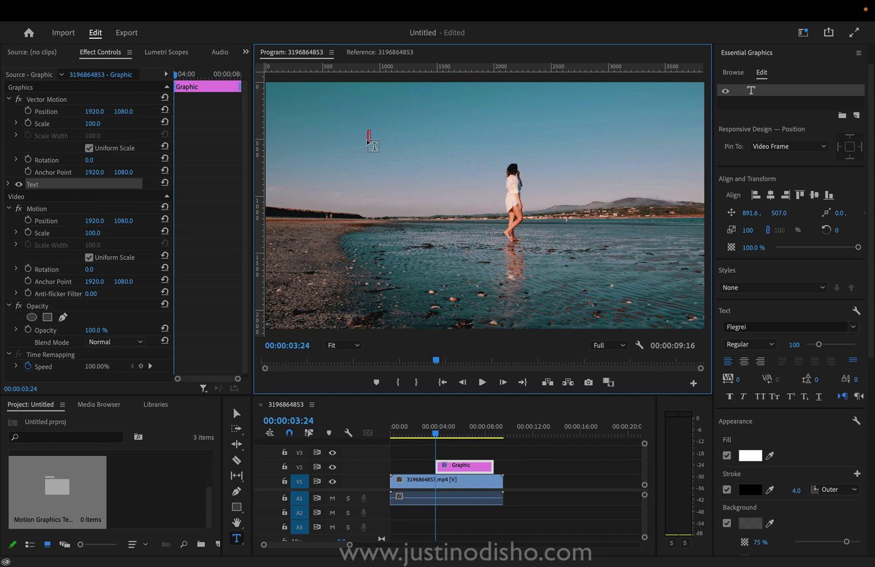
key(shift)
text(How to add )
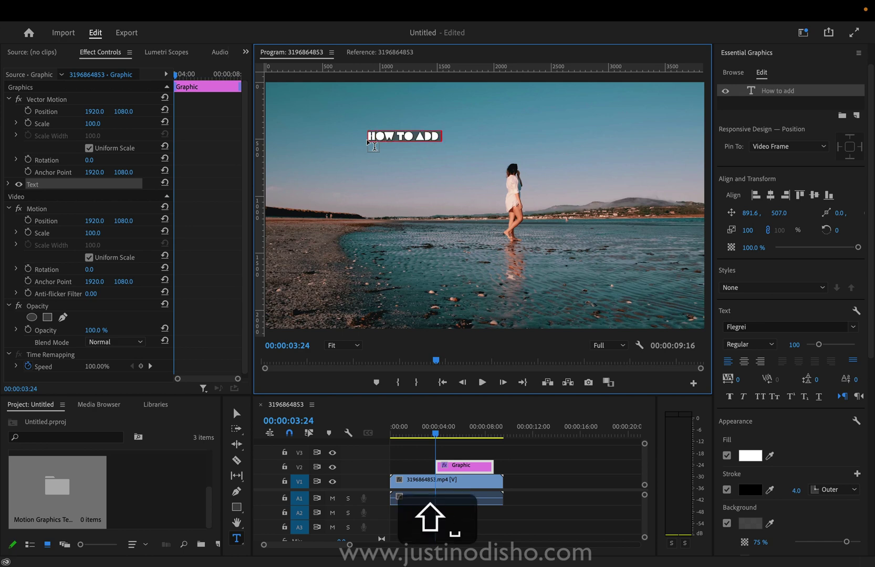
text(Text)
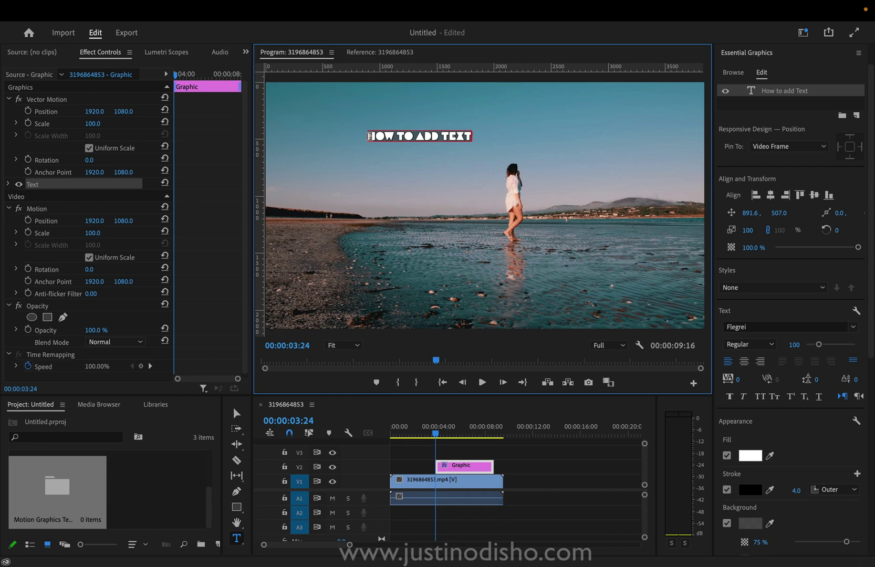
drag(369, 137, 487, 137)
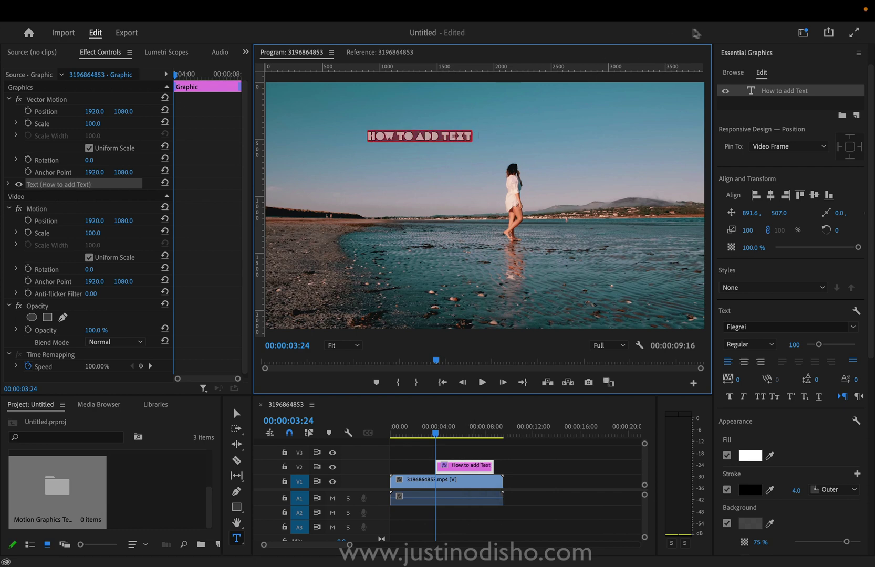
click(772, 54)
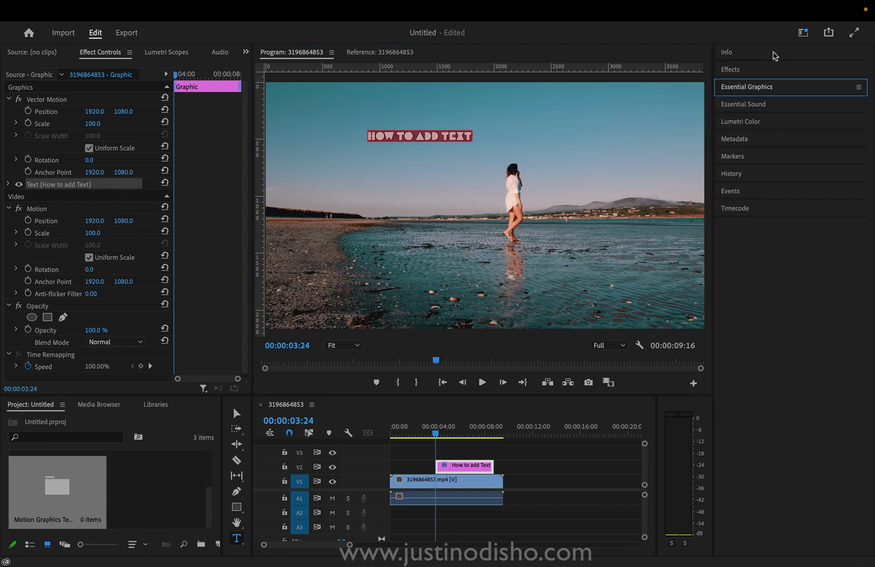
click(751, 88)
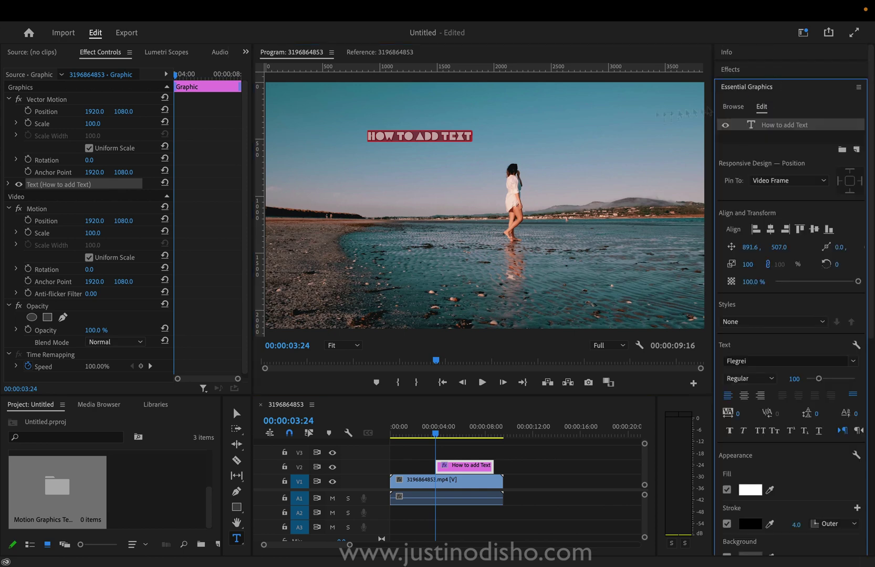
click(504, 8)
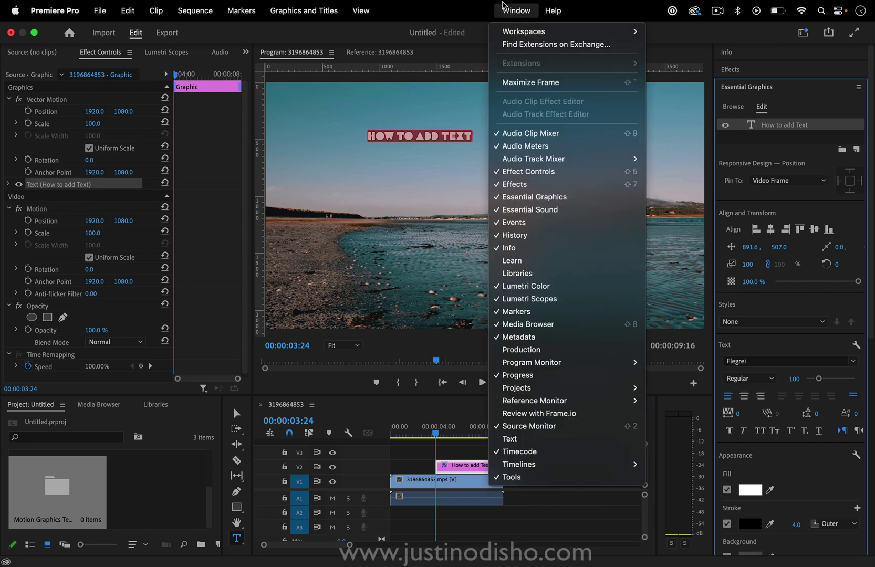
click(801, 128)
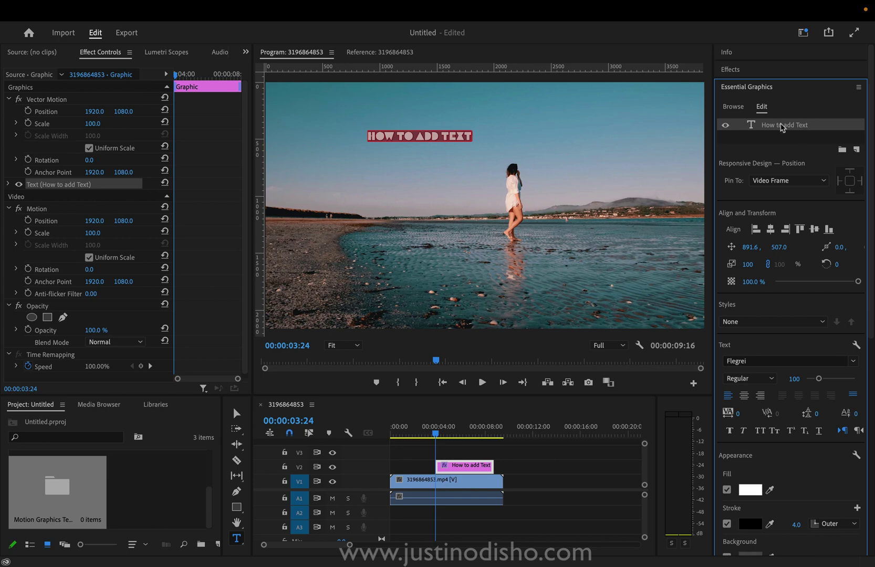
click(236, 507)
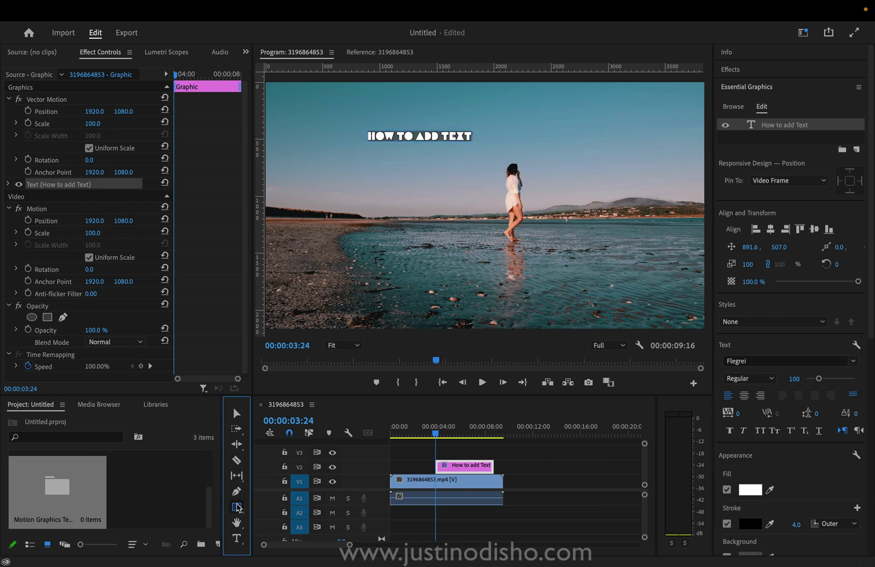
drag(359, 120, 506, 157)
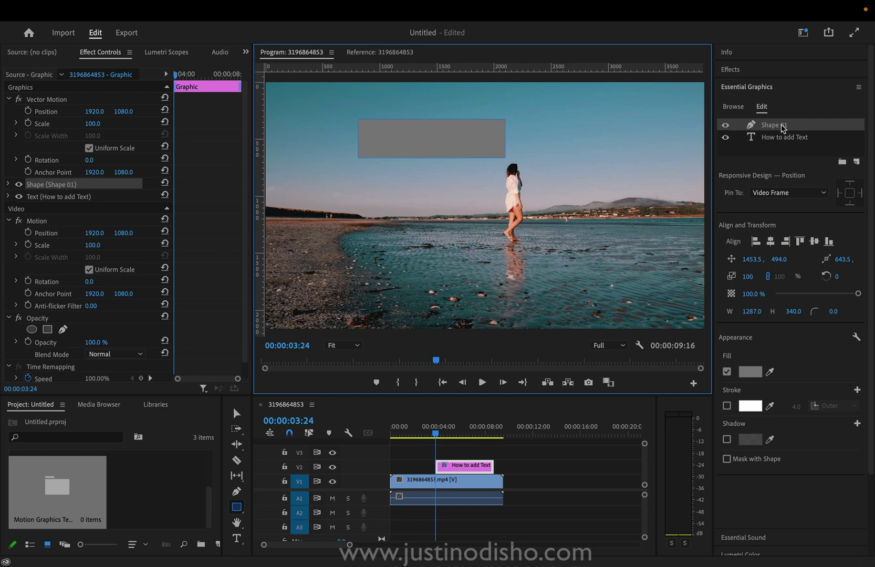
drag(783, 127, 782, 142)
click(725, 138)
click(724, 137)
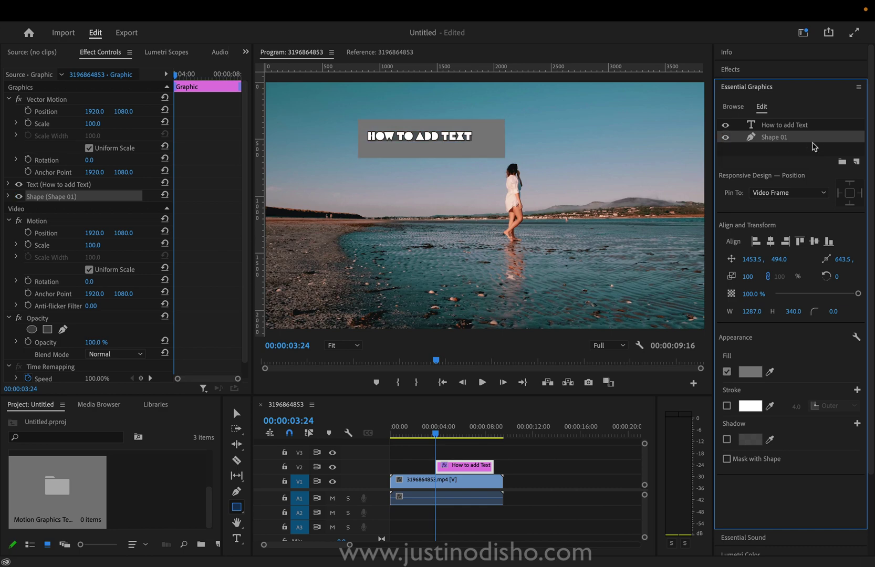
double_click(786, 137)
key(BackSpace)
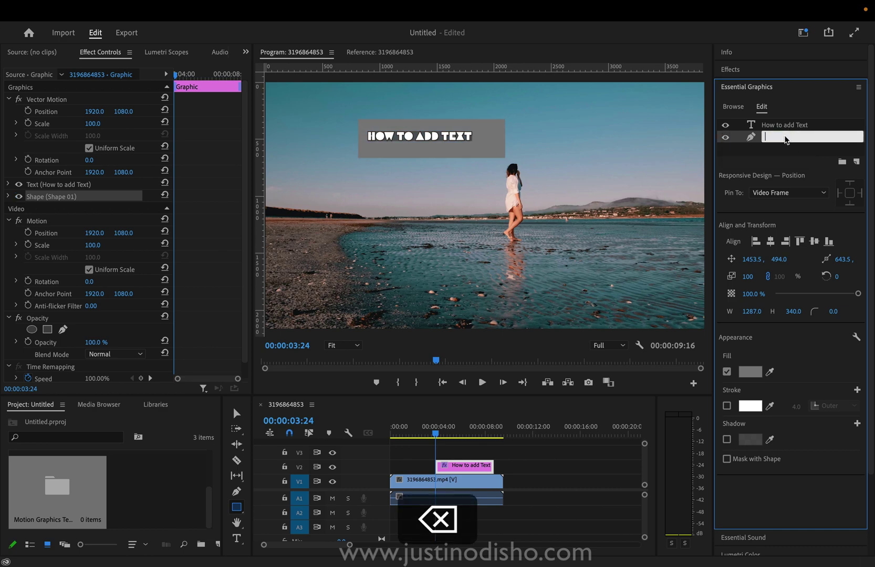
click(799, 157)
click(798, 139)
key(BackSpace)
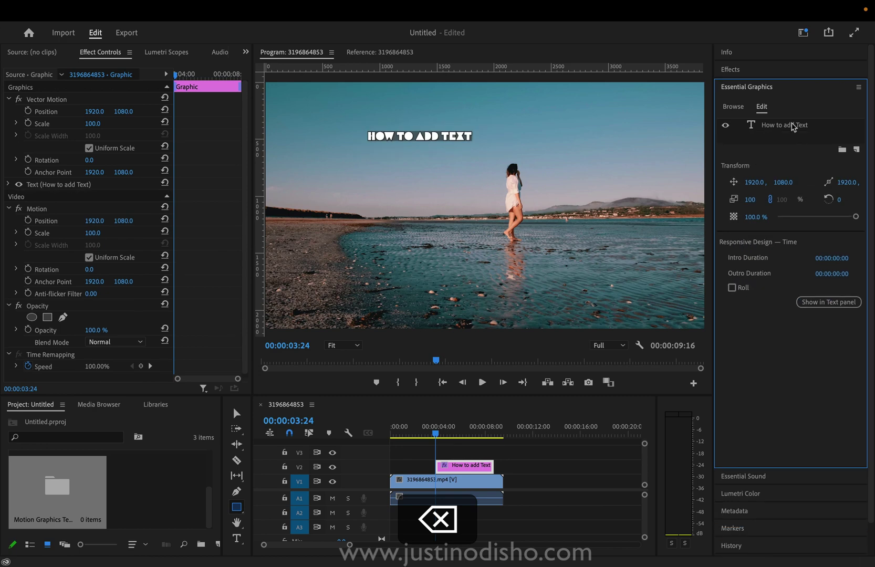
click(793, 126)
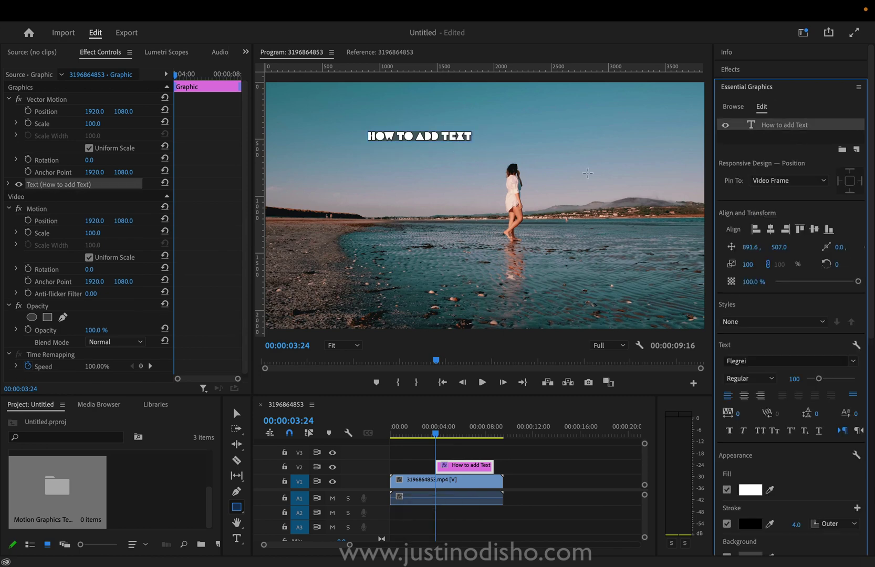
- Select the title text and set its scale to 120 and X position to 491.6
click(236, 538)
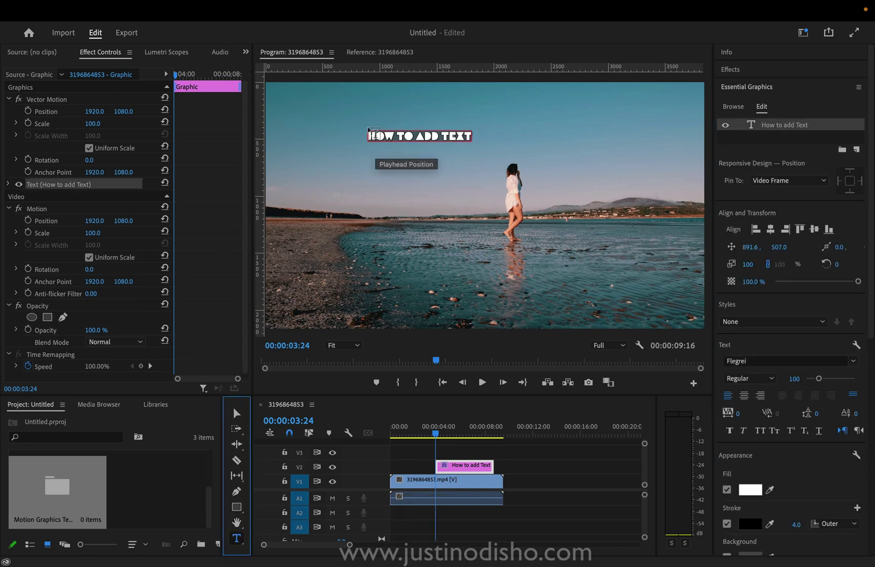
drag(369, 136, 505, 141)
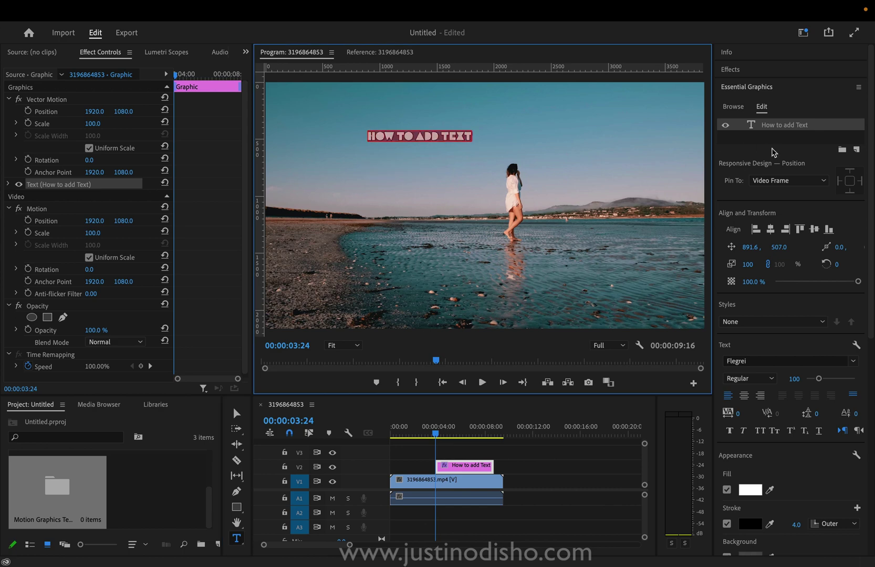
drag(747, 264, 827, 264)
drag(750, 247, 575, 247)
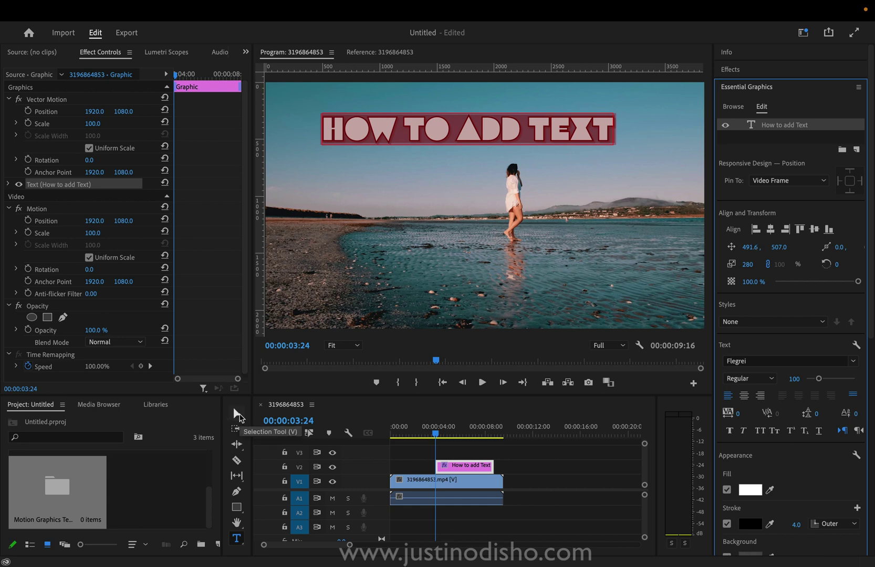
- Enlarge the title to scale 366 and centre it horizontally and vertically in the frame
click(238, 415)
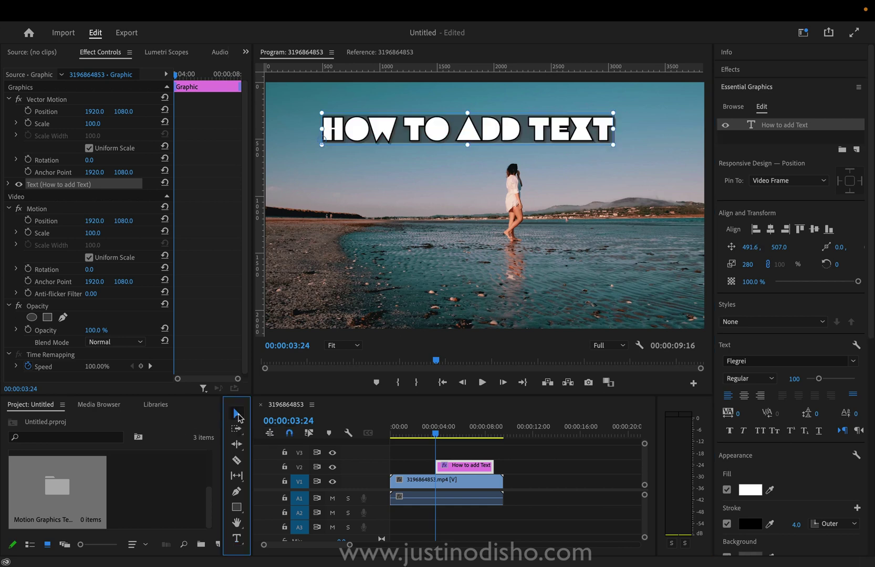
drag(414, 113, 370, 89)
mouse_move(569, 121)
mouse_down()
mouse_move(656, 153)
mouse_move(587, 127)
mouse_move(576, 111)
mouse_up()
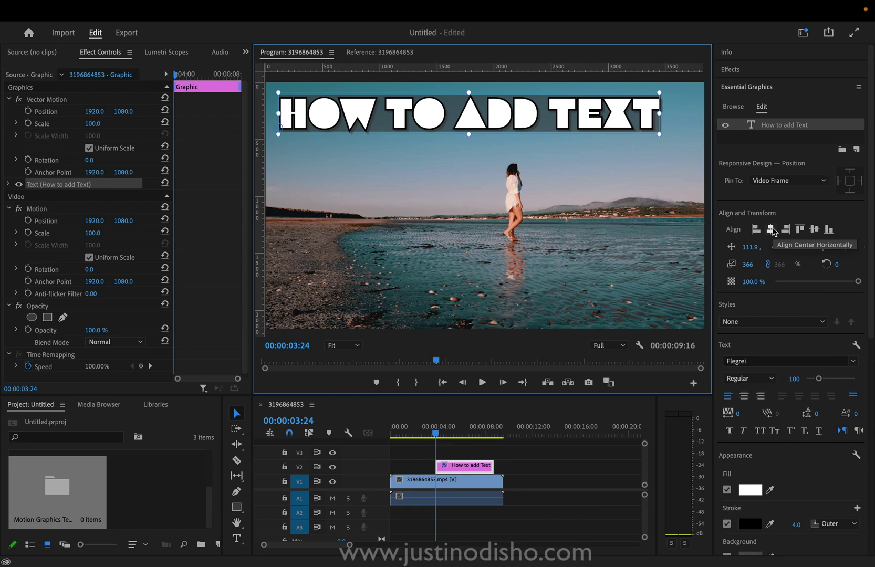
click(756, 229)
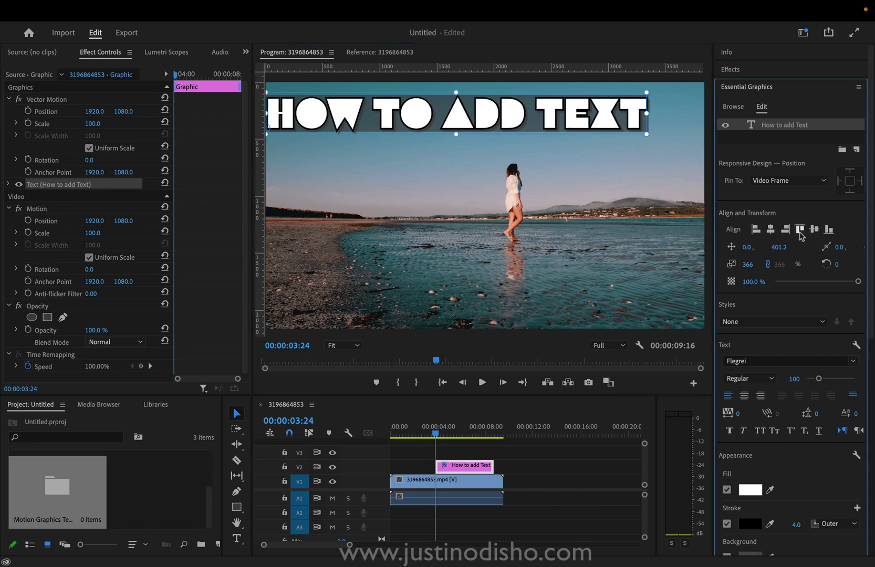
click(799, 232)
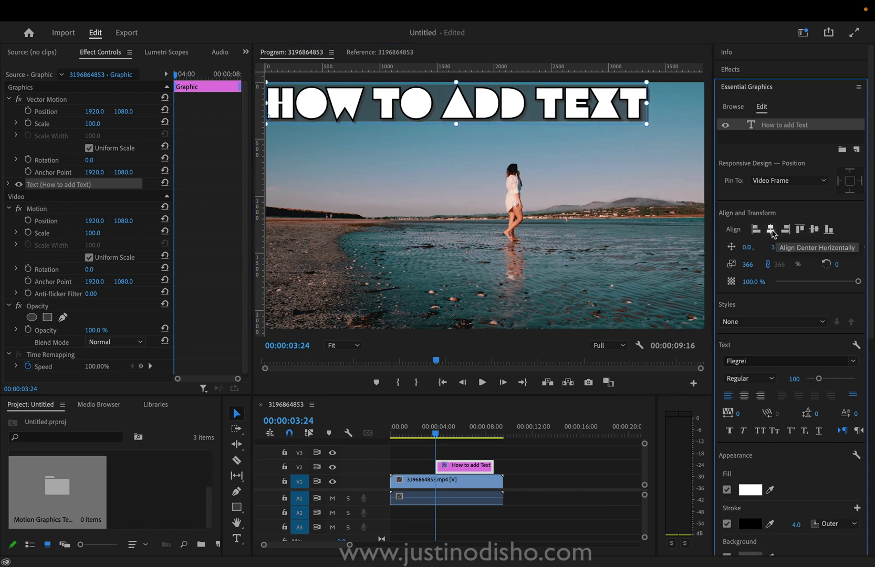
click(770, 229)
click(814, 229)
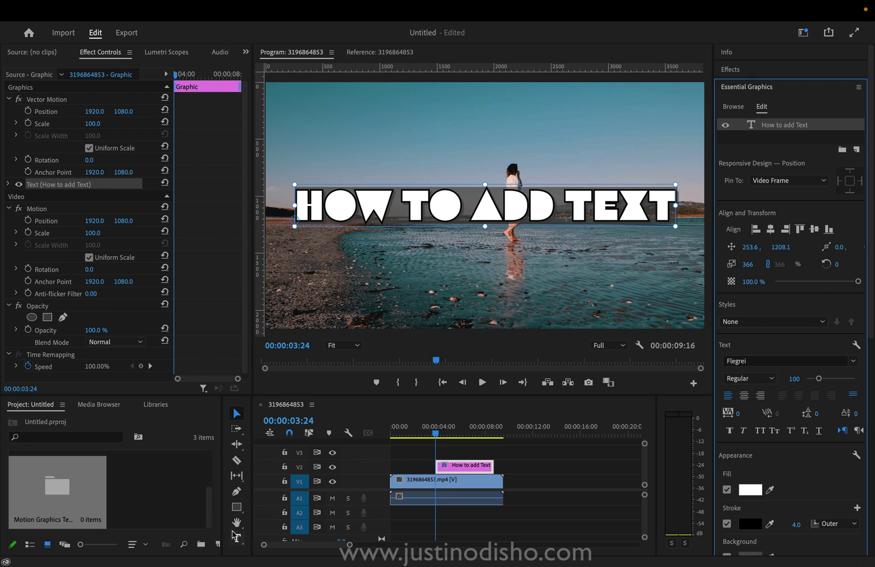
- Keep the title text in Flegrei and set its Tracking to -18
click(236, 537)
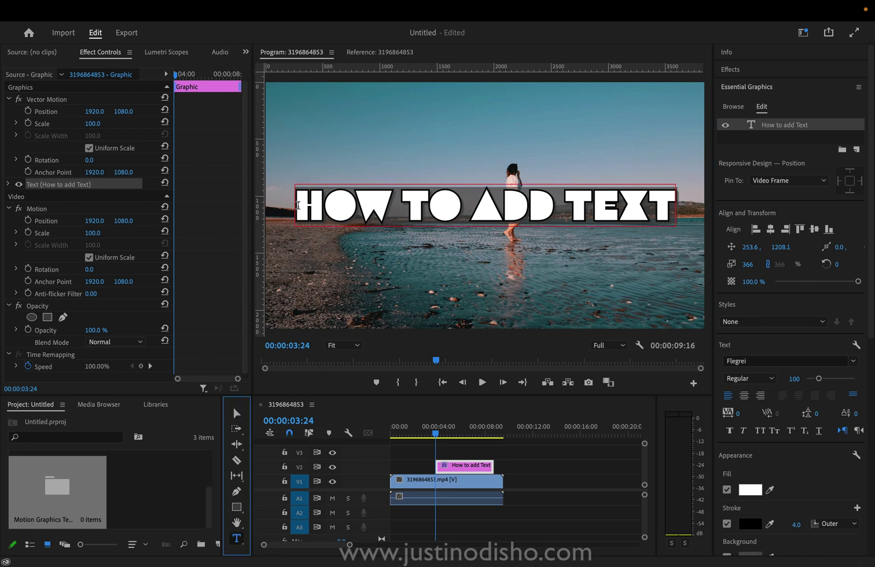
drag(298, 205, 685, 216)
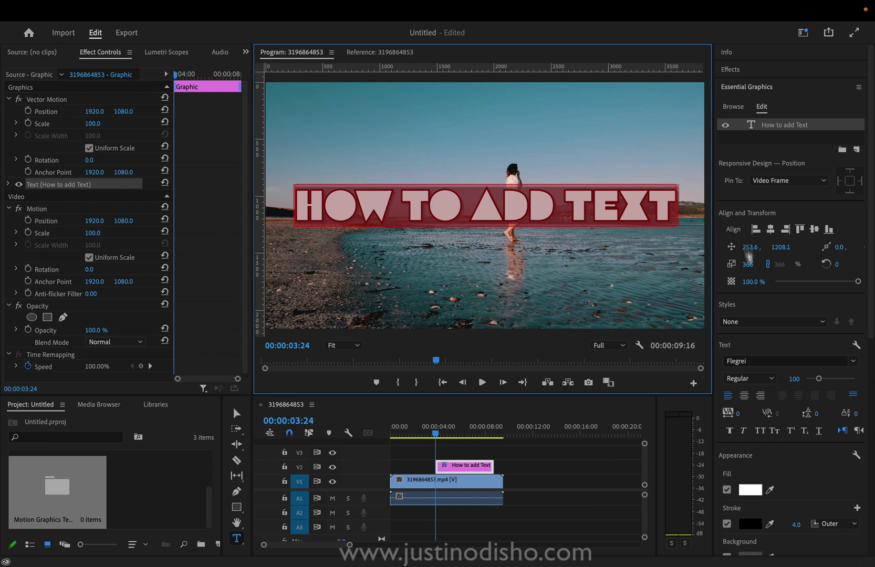
click(761, 361)
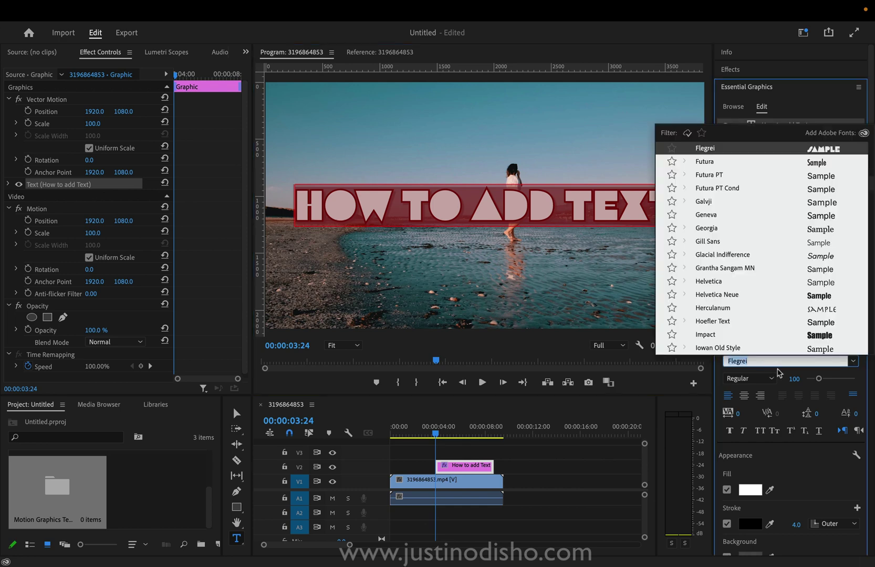
click(781, 371)
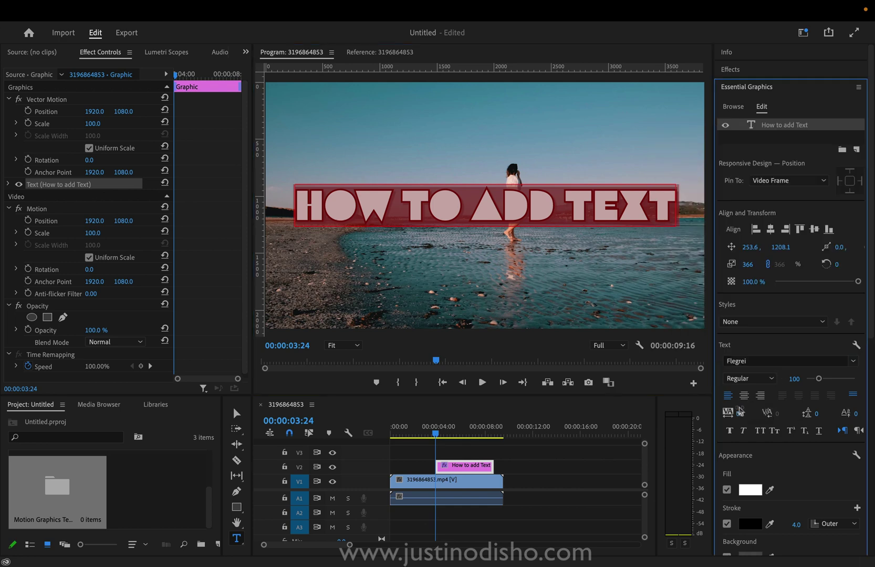
mouse_move(738, 413)
mouse_down()
mouse_move(803, 414)
mouse_move(754, 413)
mouse_up()
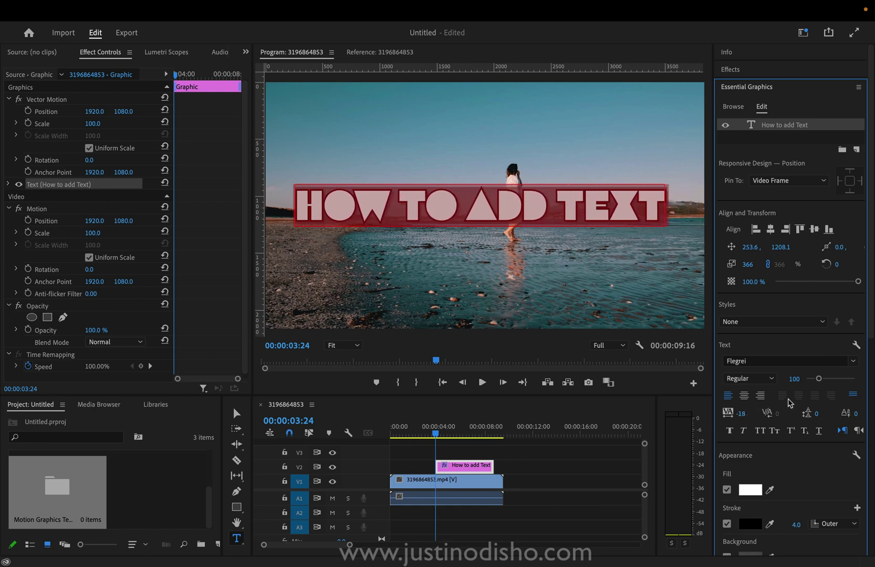
scroll(796, 471, down, 2)
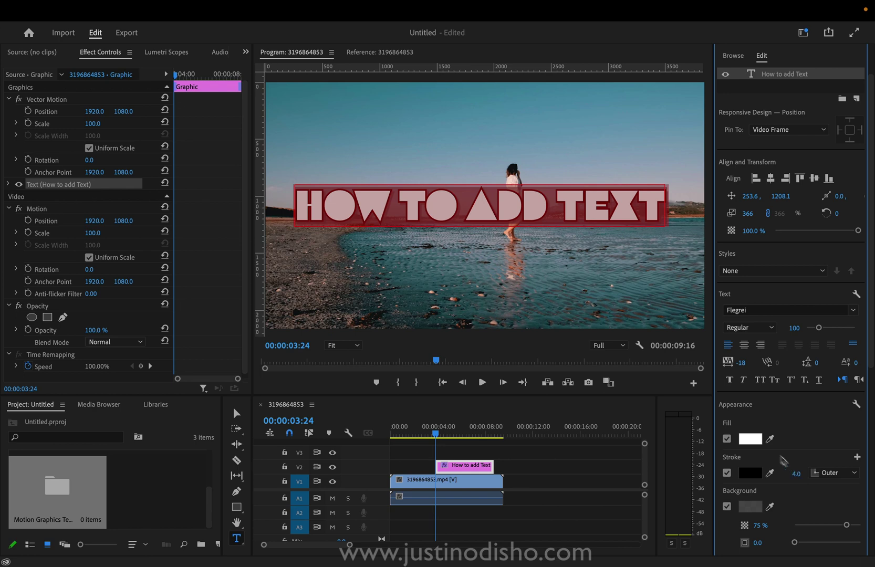
- Try a bright green fill on the title, then turn the fill off
click(751, 438)
click(459, 284)
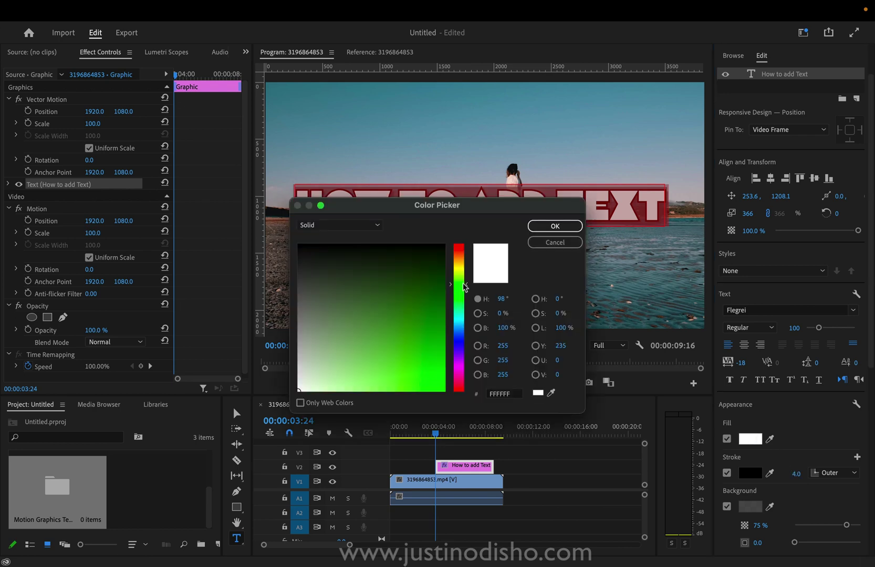
click(438, 361)
click(555, 225)
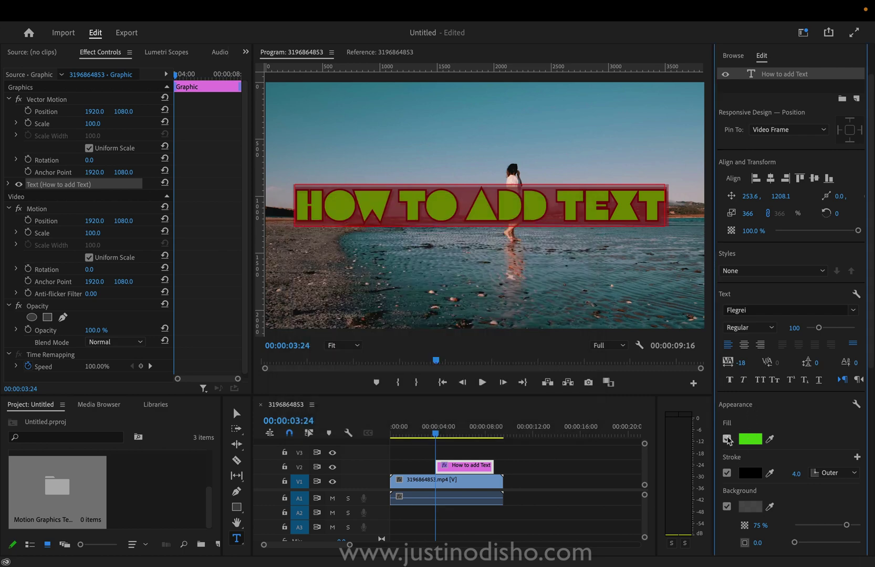
click(727, 438)
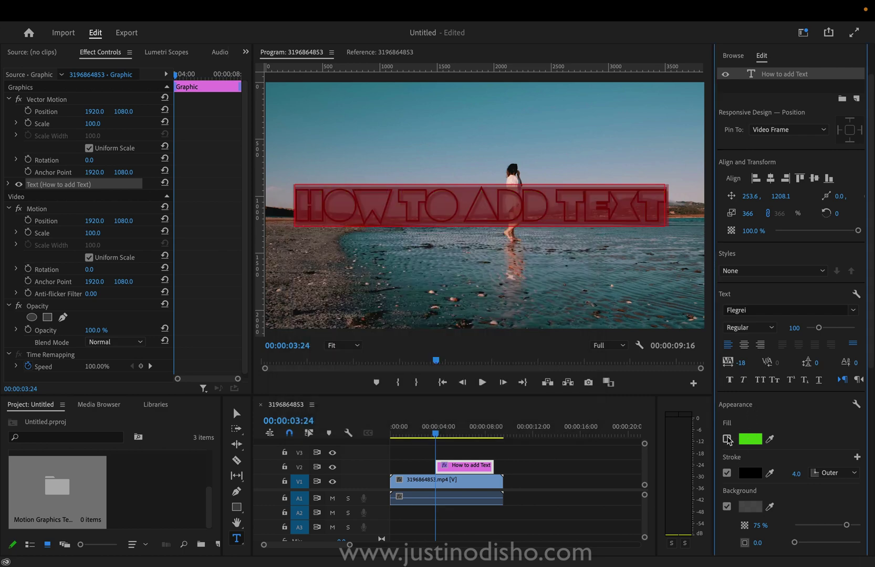
- Turn off the grey background box behind the title text
click(613, 207)
drag(298, 202, 677, 213)
click(727, 507)
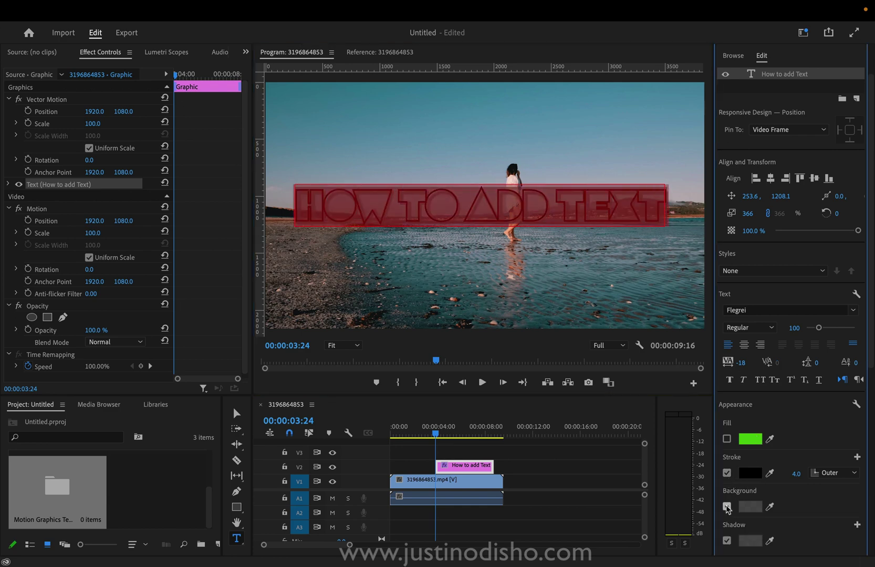
click(727, 506)
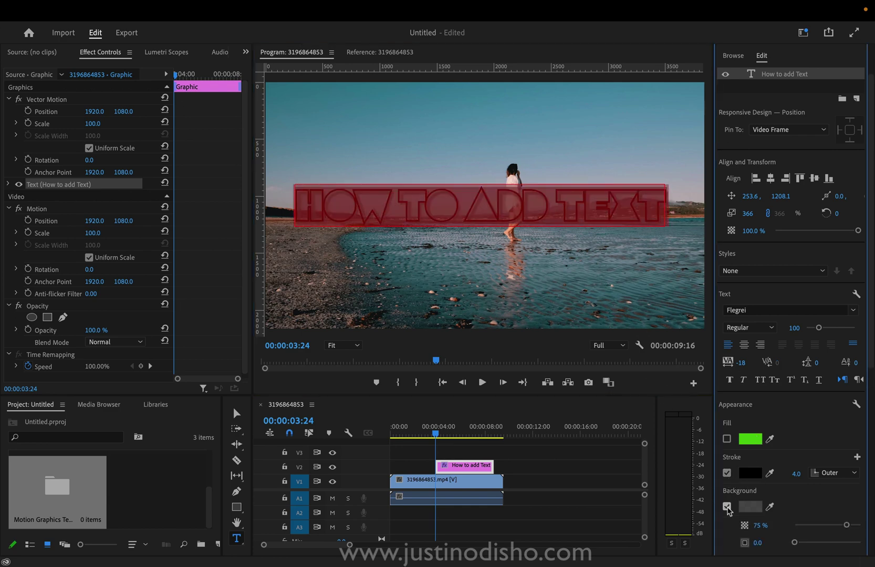
drag(774, 530, 872, 522)
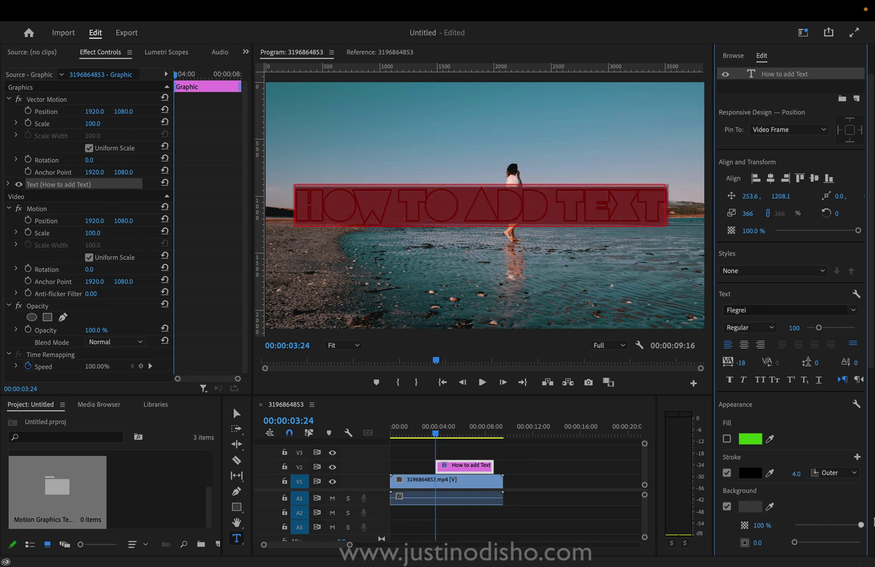
click(564, 198)
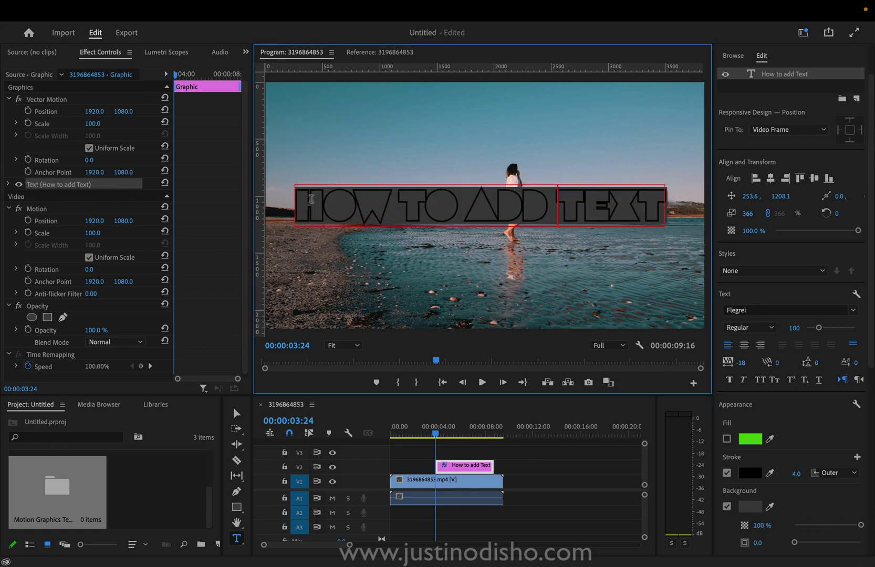
drag(306, 201, 665, 206)
click(727, 506)
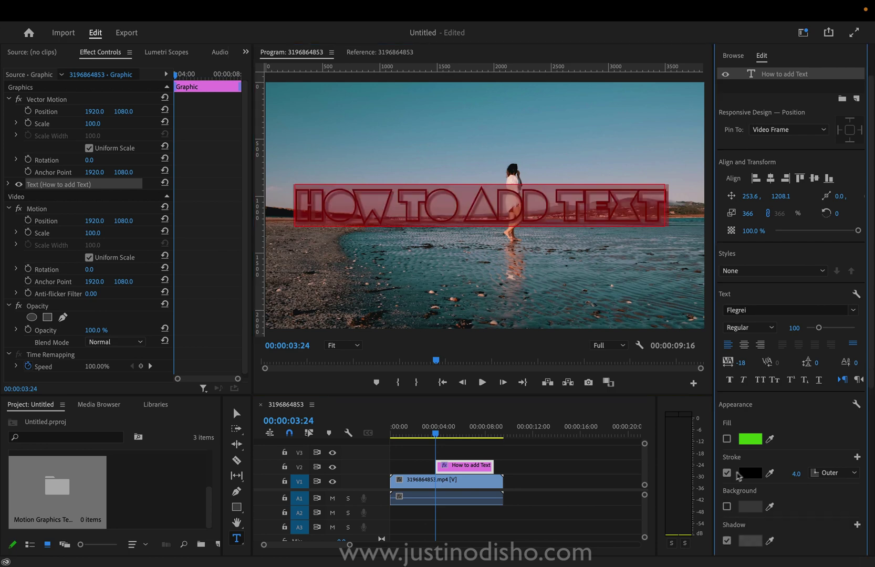
- Give the title a white outline stroke of width 9.0
click(727, 473)
click(727, 473)
mouse_move(793, 480)
mouse_down()
mouse_move(805, 481)
mouse_move(771, 474)
mouse_up()
click(752, 474)
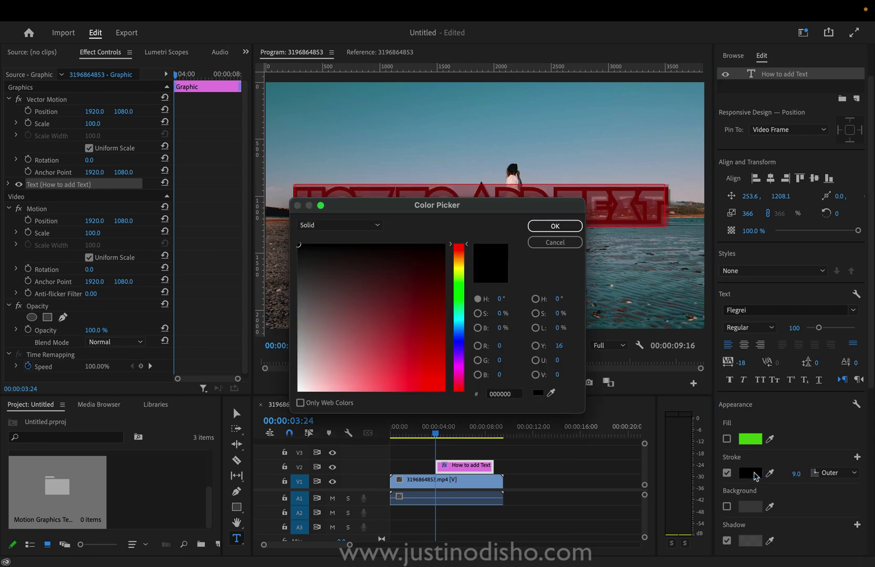
drag(355, 287, 297, 244)
click(554, 226)
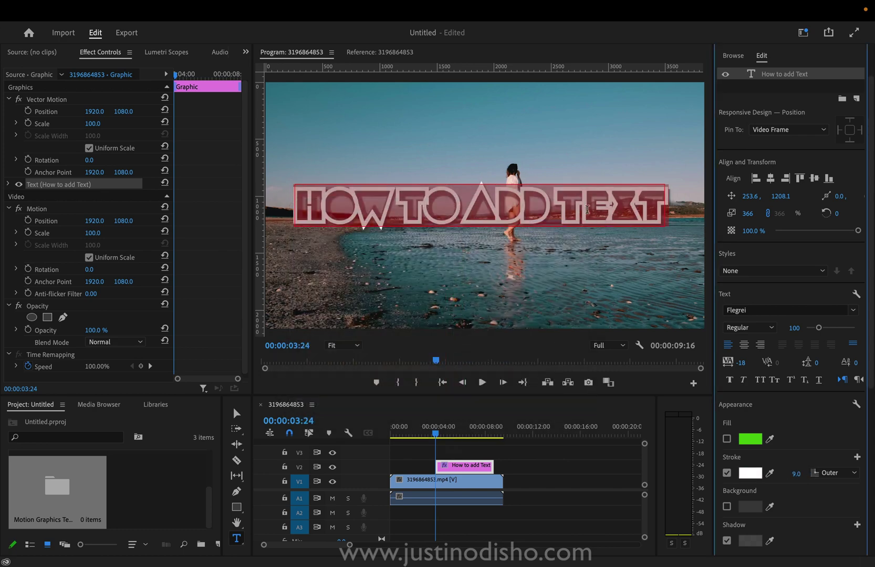
click(588, 209)
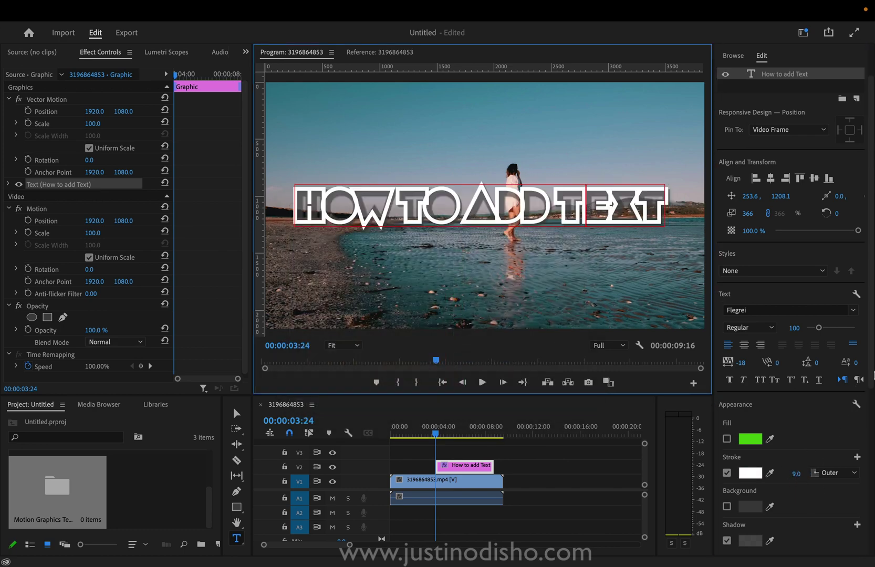
- Try Mask with Text on the title, then switch it back off
scroll(873, 374, down, 4)
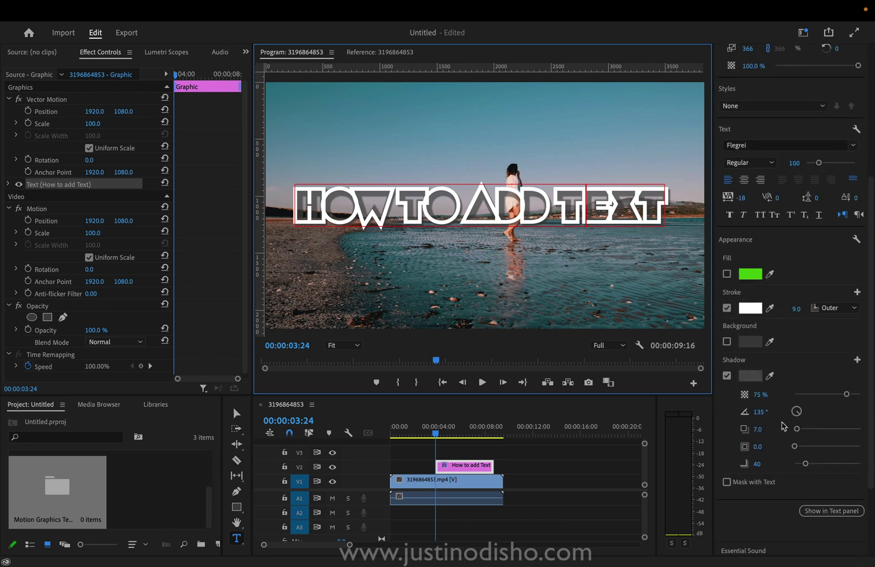
click(754, 484)
click(751, 482)
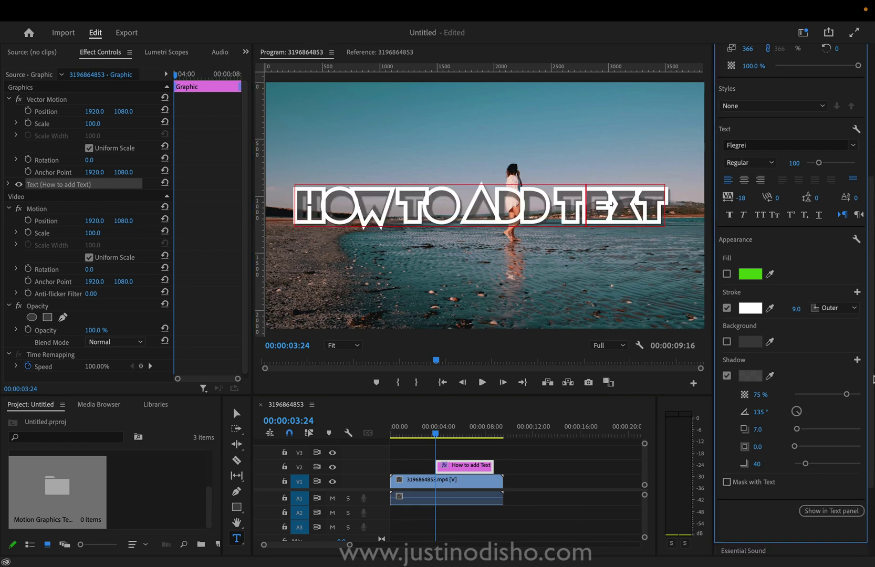
- Draw a rectangle over the title, use the text as a mask, and place Shape 02 below it
click(236, 506)
mouse_move(282, 153)
mouse_down()
mouse_move(665, 296)
mouse_move(685, 248)
mouse_up()
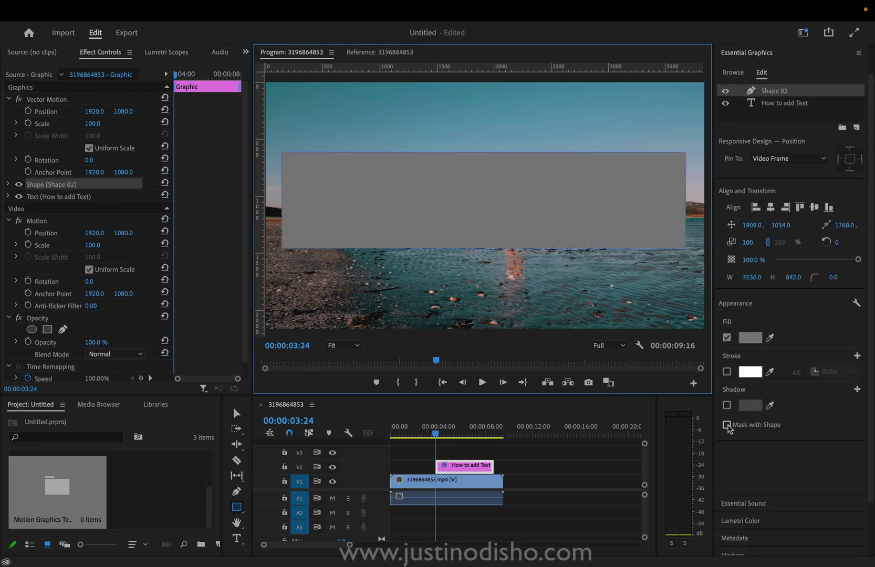
click(793, 103)
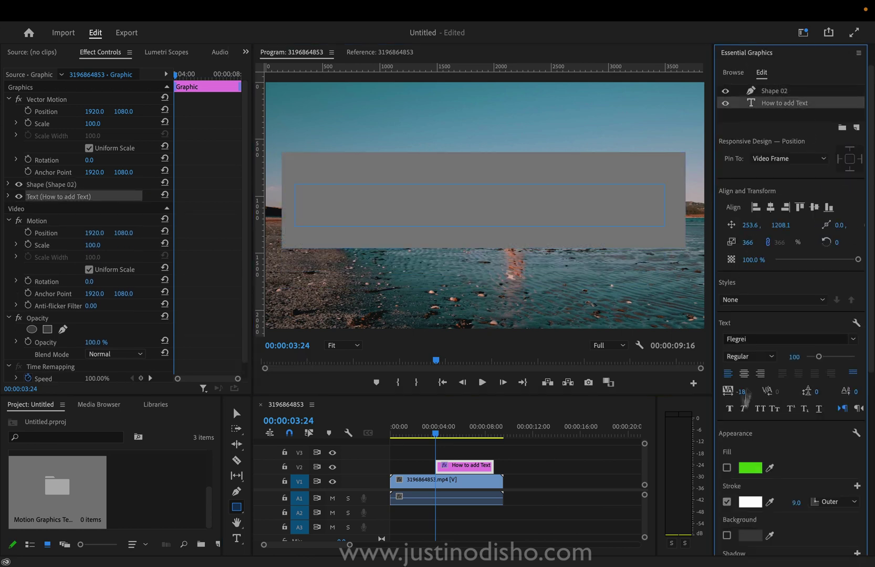
scroll(869, 358, down, 5)
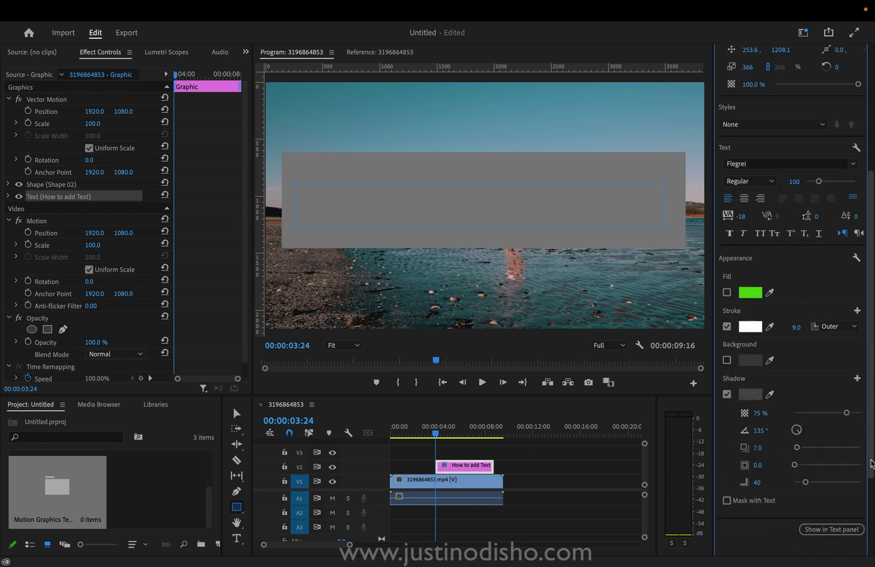
click(727, 484)
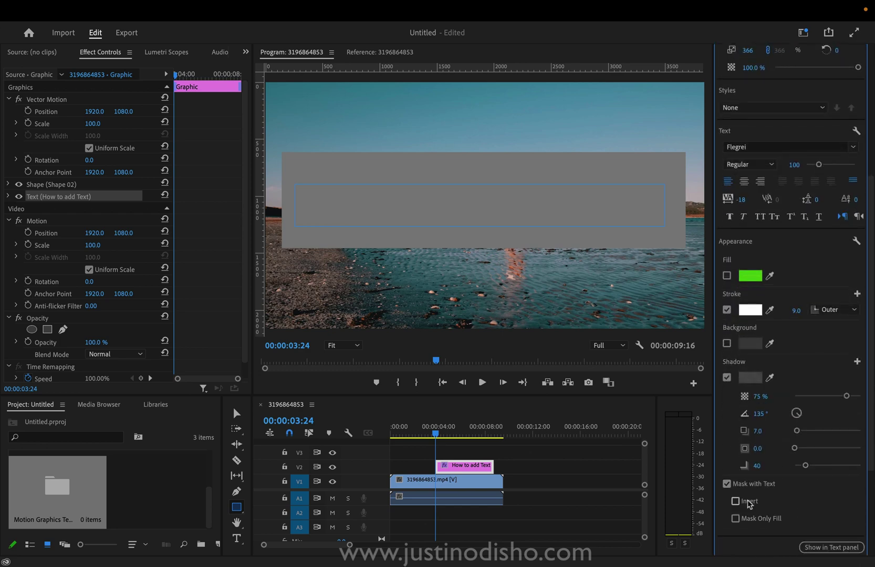
scroll(870, 193, up, 5)
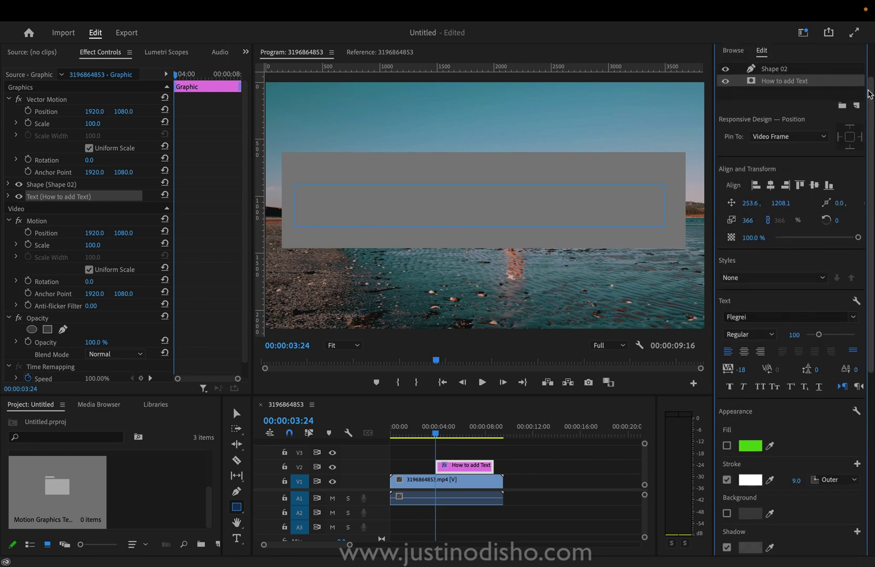
drag(783, 68, 786, 89)
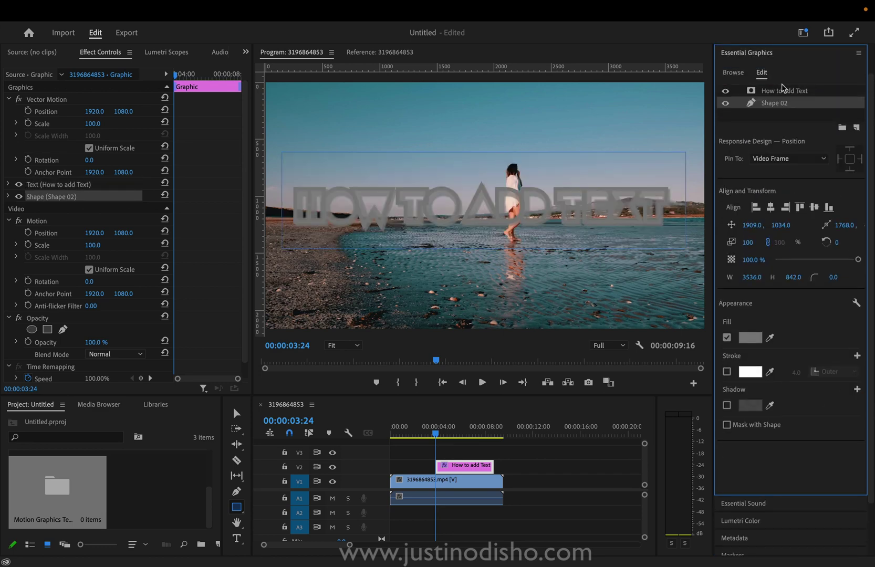
- Invert the text mask and enlarge the grey Shape 02 rectangle to fill the frame
click(781, 92)
scroll(809, 397, down, 5)
click(736, 391)
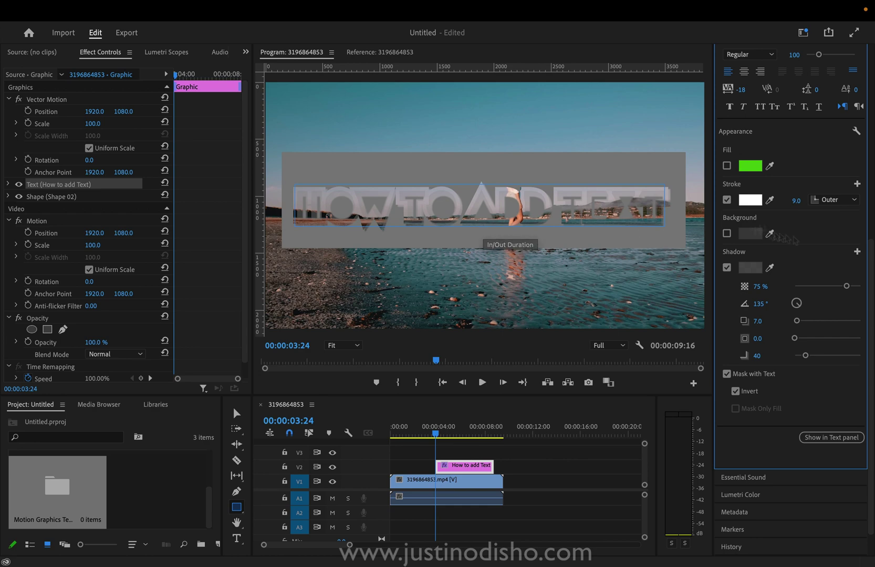
scroll(771, 139, up, 5)
click(771, 137)
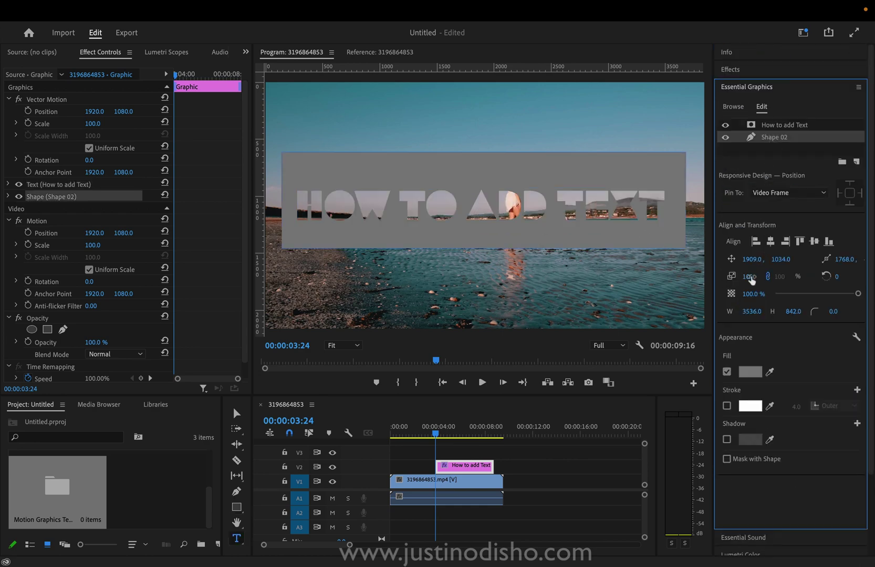
drag(747, 276, 788, 276)
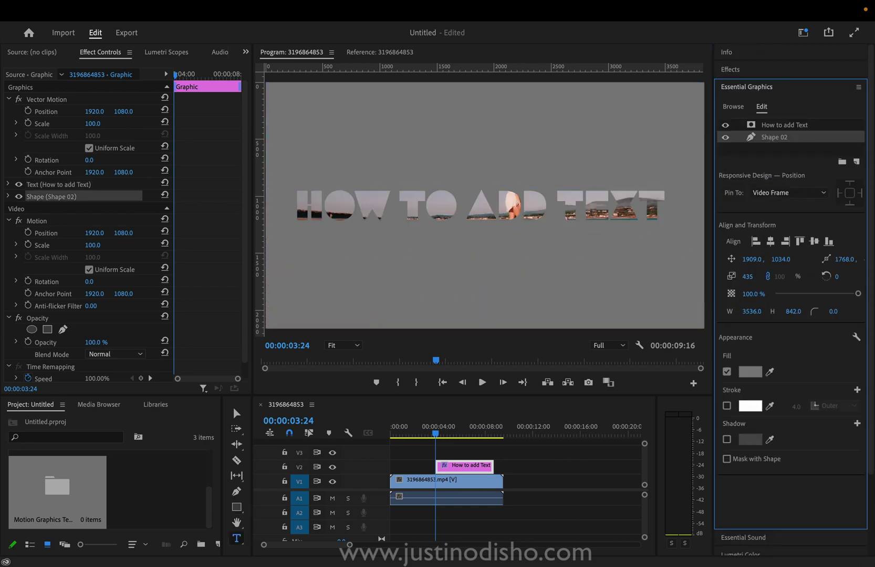
drag(436, 432, 466, 432)
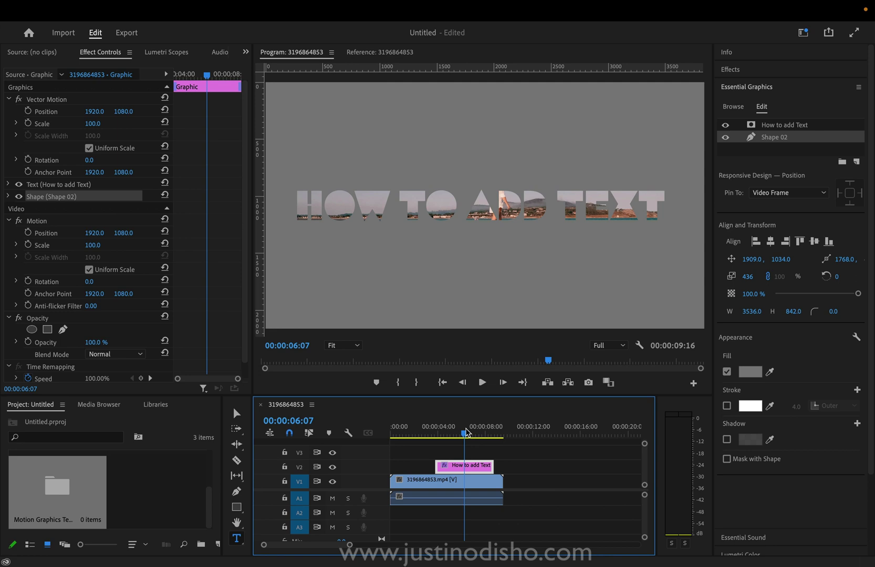
- Hide the Shape 02 layer, turn masking off, and change the title fill to white
click(725, 126)
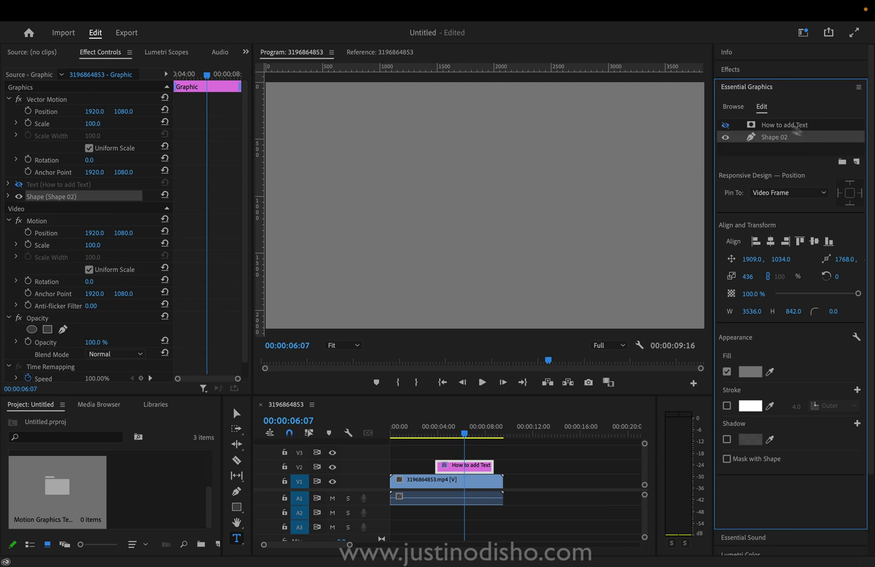
click(726, 126)
click(725, 137)
click(800, 127)
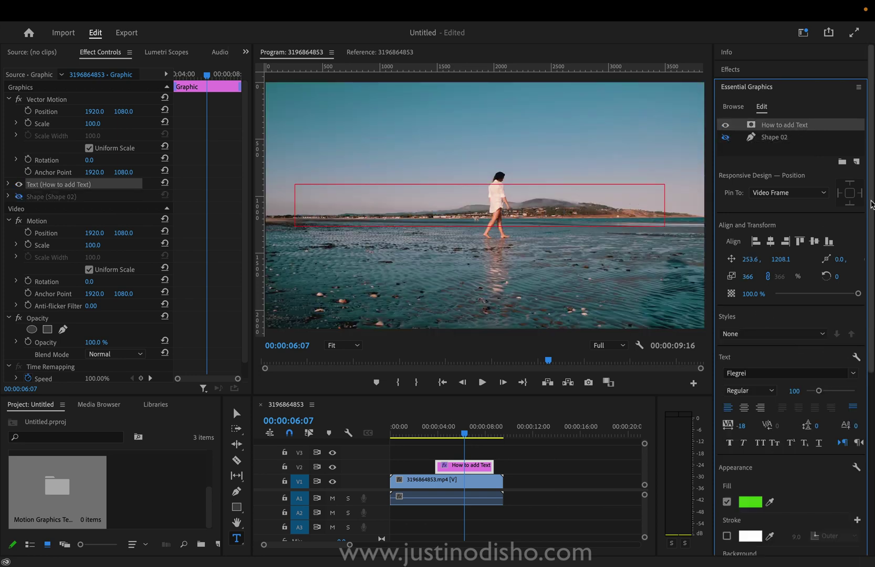
scroll(788, 315, down, 5)
click(752, 353)
click(753, 351)
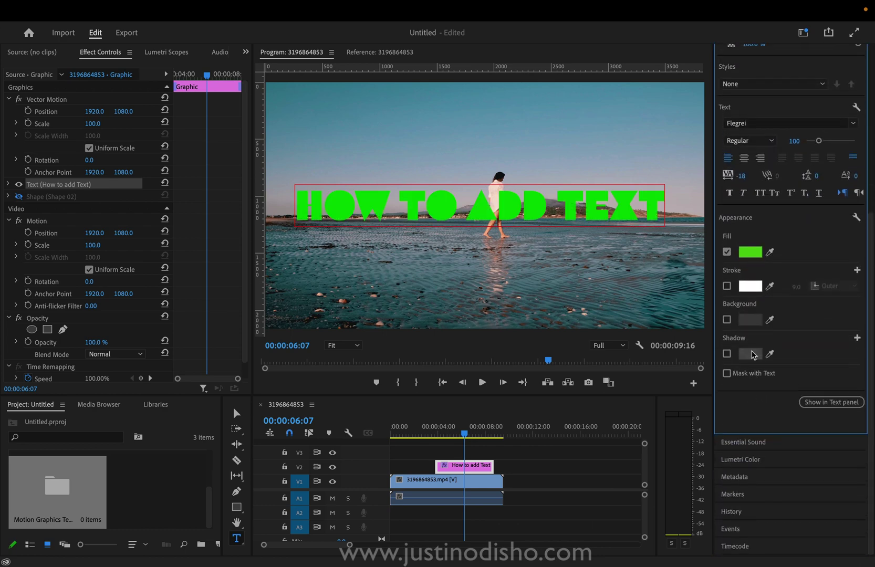
click(750, 252)
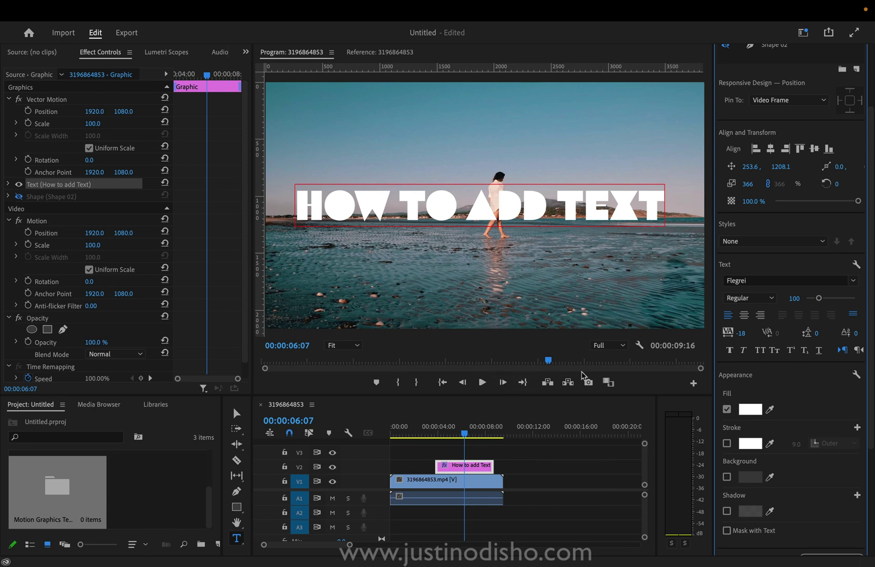
- Turn on guides in the Program monitor and drag a vertical guide into the frame
click(641, 345)
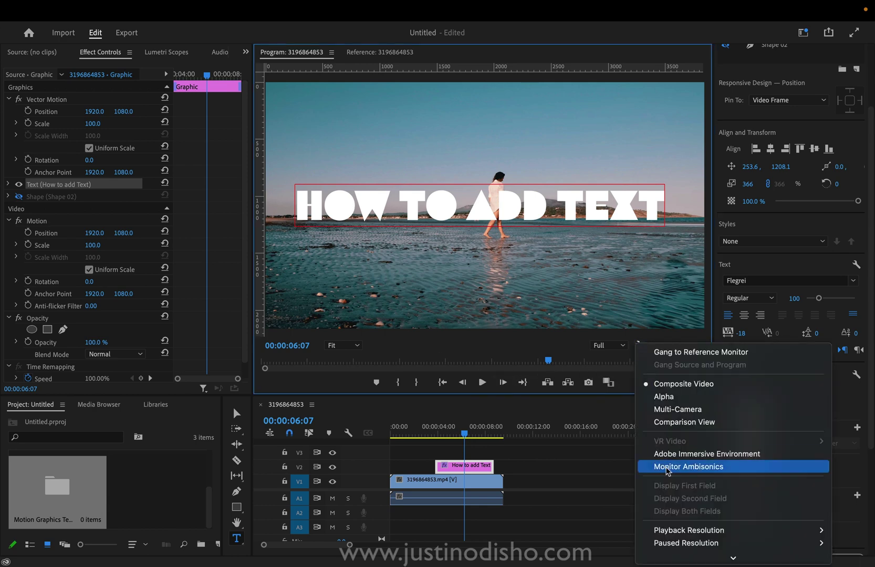
scroll(675, 466, down, 6)
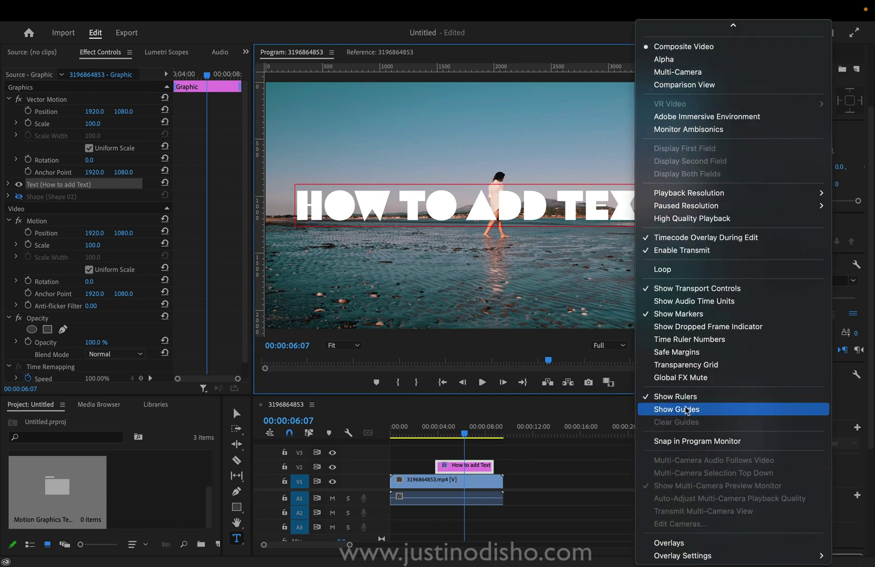
click(677, 409)
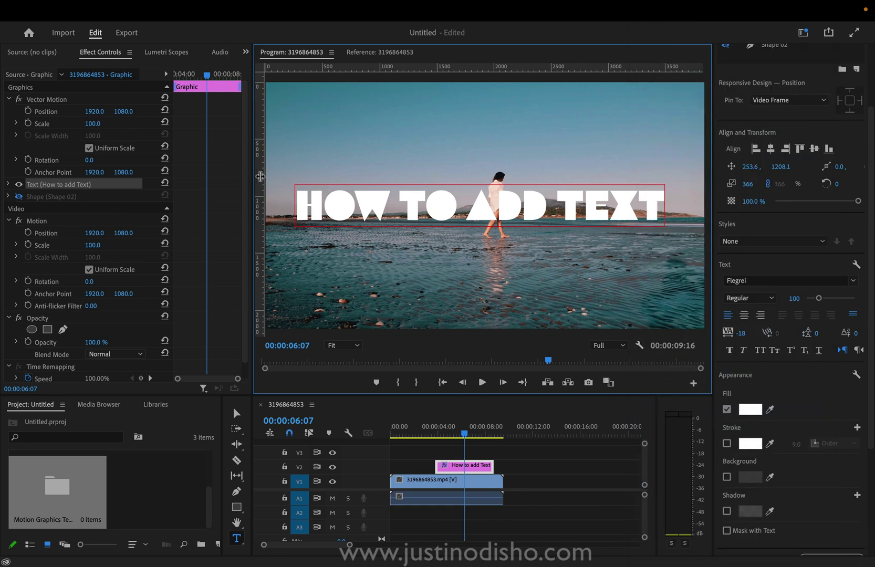
drag(262, 176, 367, 171)
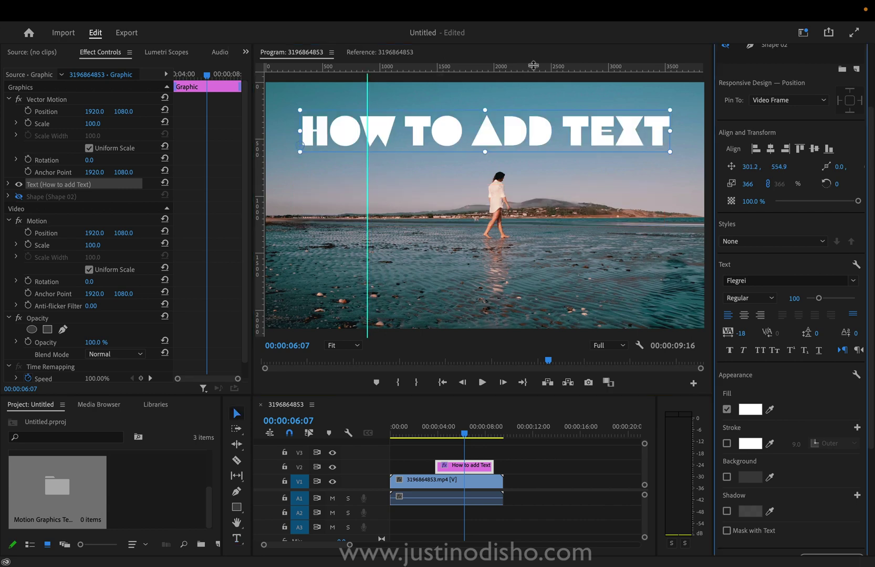
- Add a vertical guide at 33 percent measured from the right edge
right_click(536, 68)
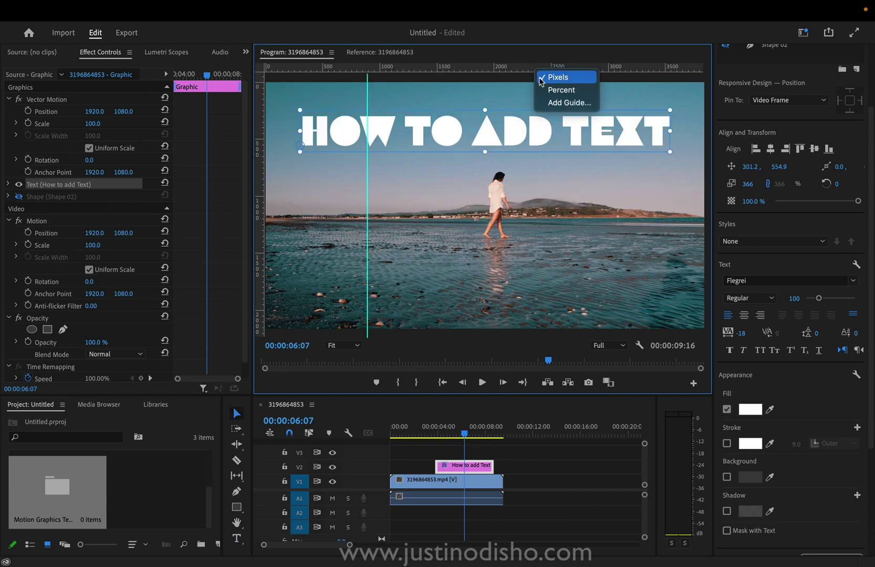
click(556, 104)
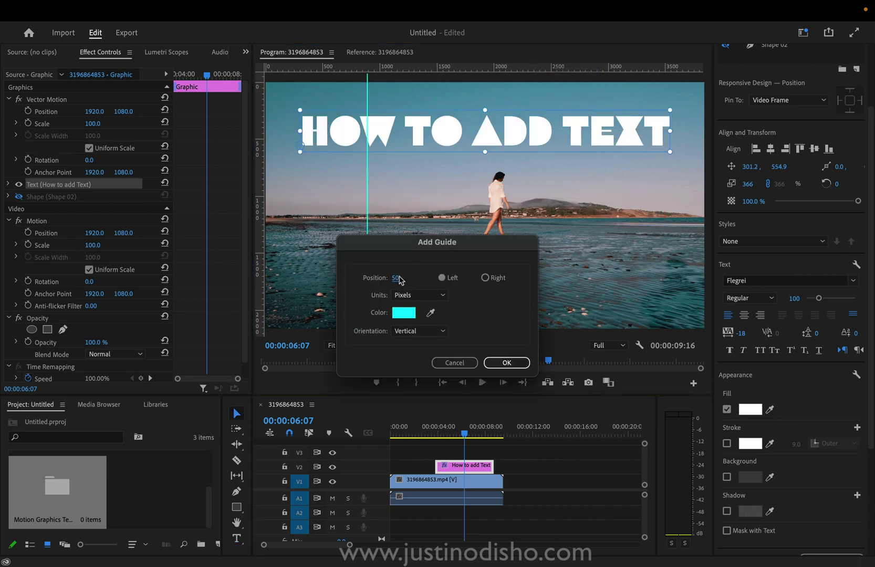
click(409, 296)
click(414, 315)
click(396, 278)
text(33)
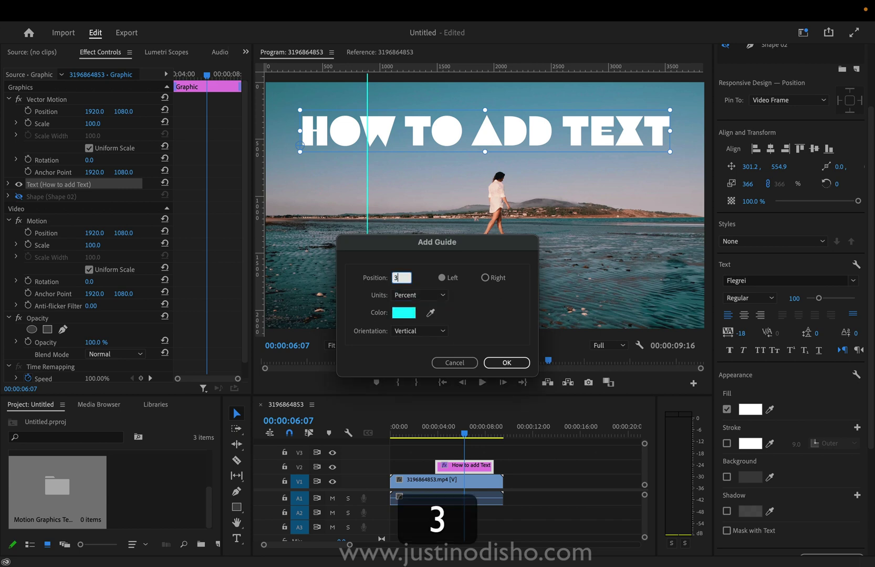
click(485, 278)
click(507, 362)
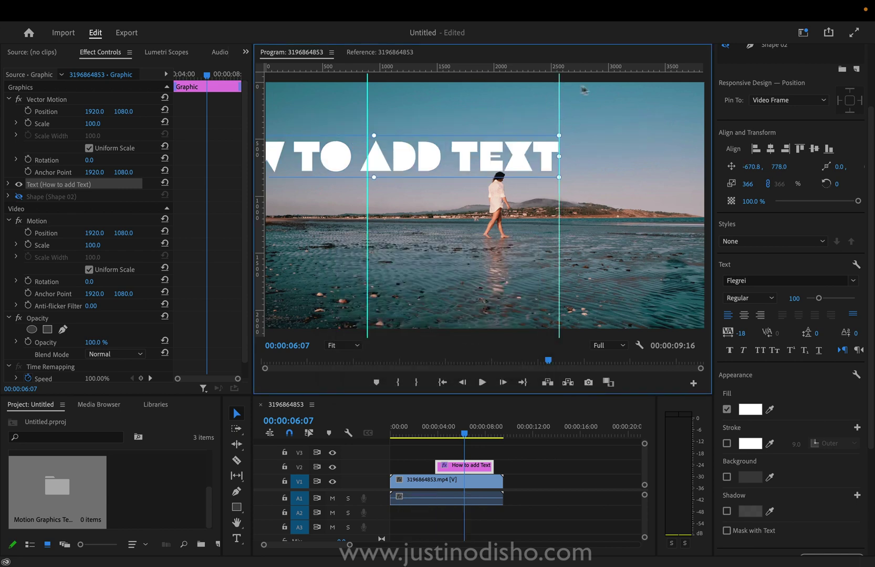
- Move the title between the guides just above the horizon, then clear all guides
drag(433, 161, 529, 183)
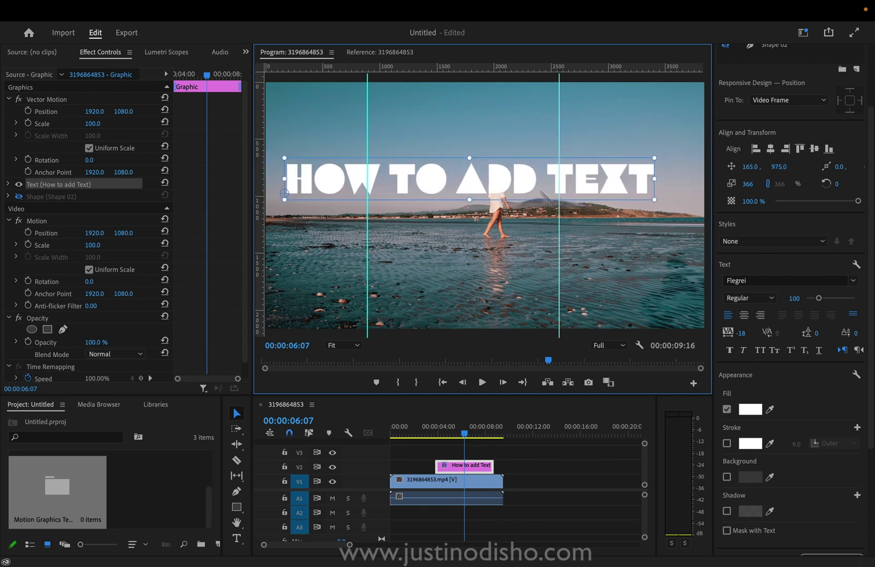
click(639, 345)
click(689, 422)
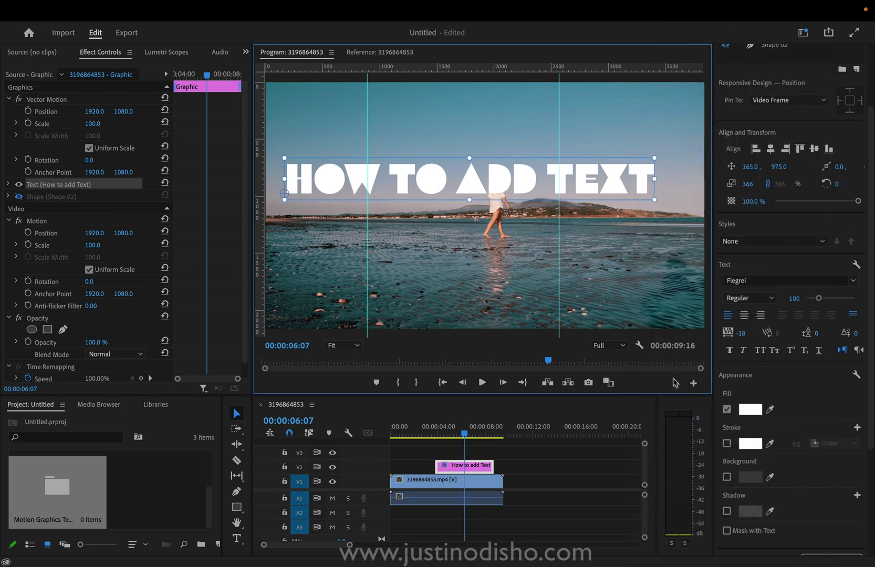
- Hide the rulers and move the title up near the top of the frame
click(640, 345)
scroll(683, 472, down, 3)
click(682, 409)
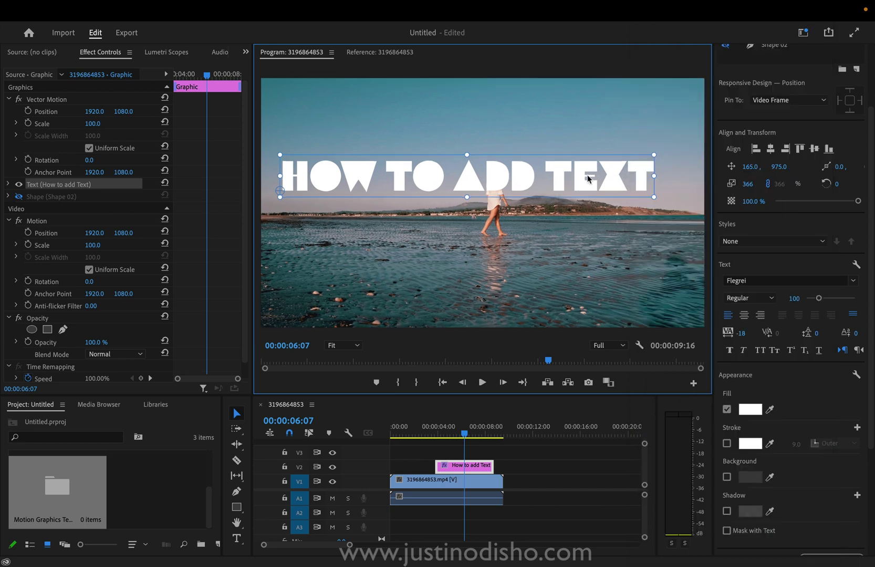
drag(587, 179, 601, 129)
click(84, 135)
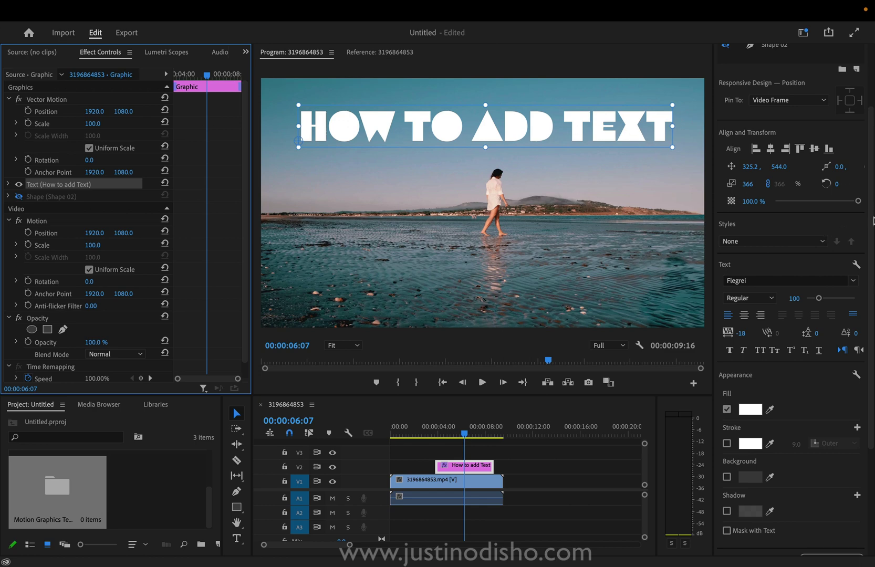
scroll(872, 220, up, 5)
click(766, 87)
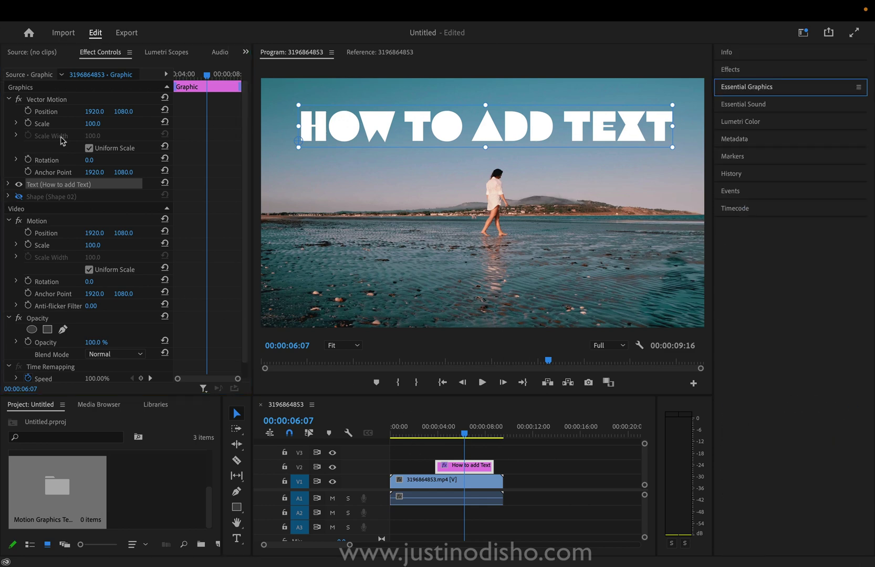
- Keyframe the title's position at 00:00:04:20 and start it further left at 00:00:03:24
drag(447, 433, 446, 433)
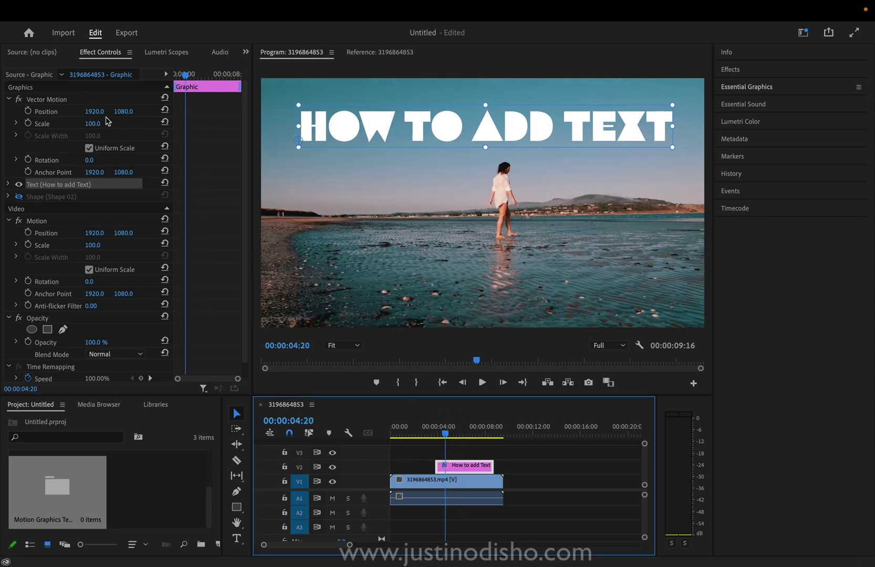
click(29, 112)
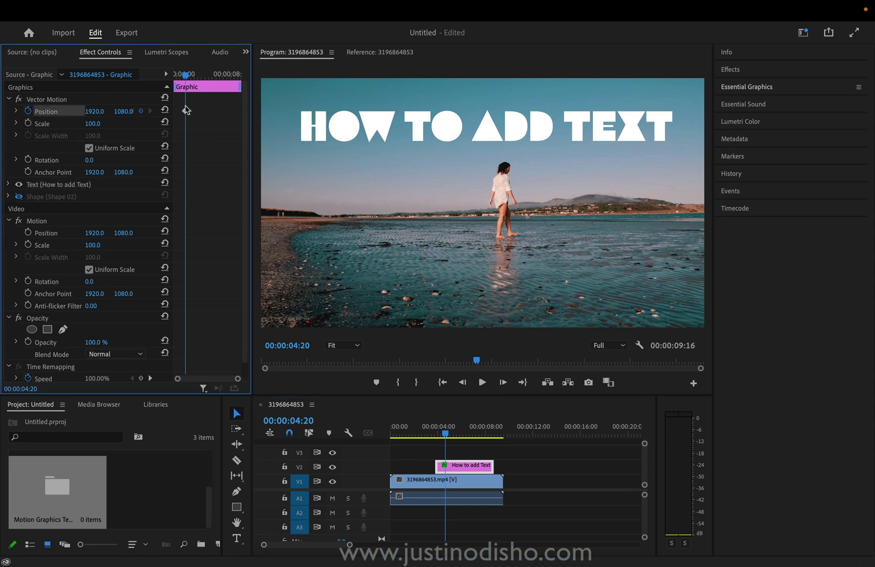
drag(182, 77, 167, 78)
drag(94, 112, 100, 111)
key(space)
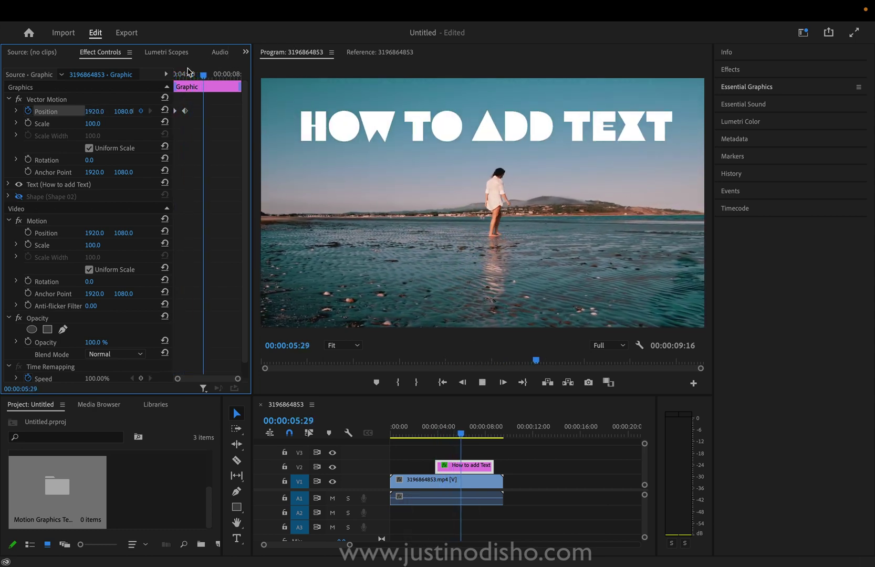
key(space)
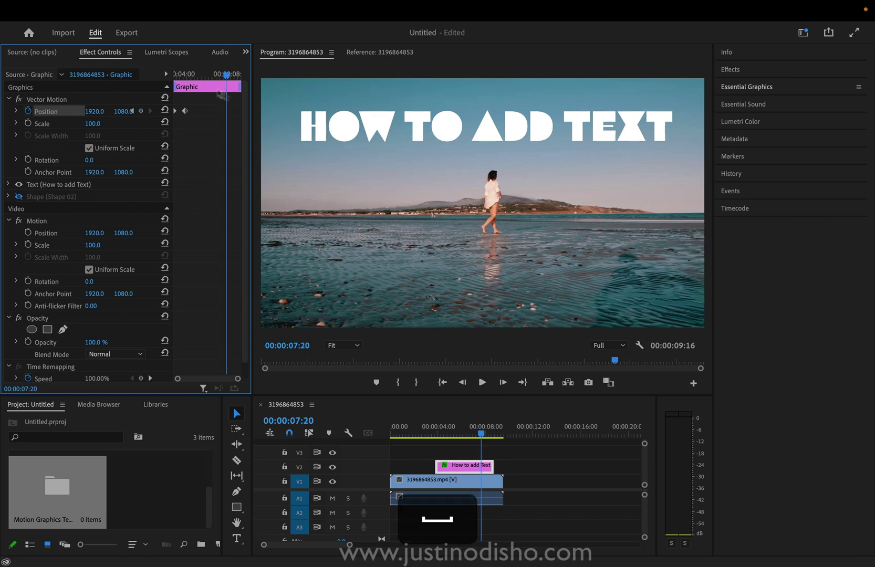
- Add a hold keyframe and push the title off the right edge by 00:00:08:19
click(141, 112)
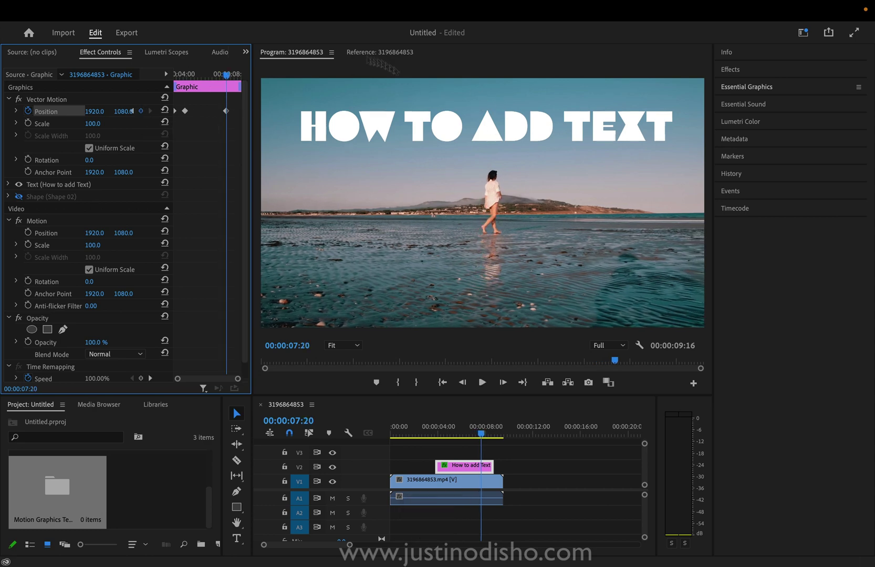
drag(227, 74, 241, 76)
drag(89, 115, 143, 116)
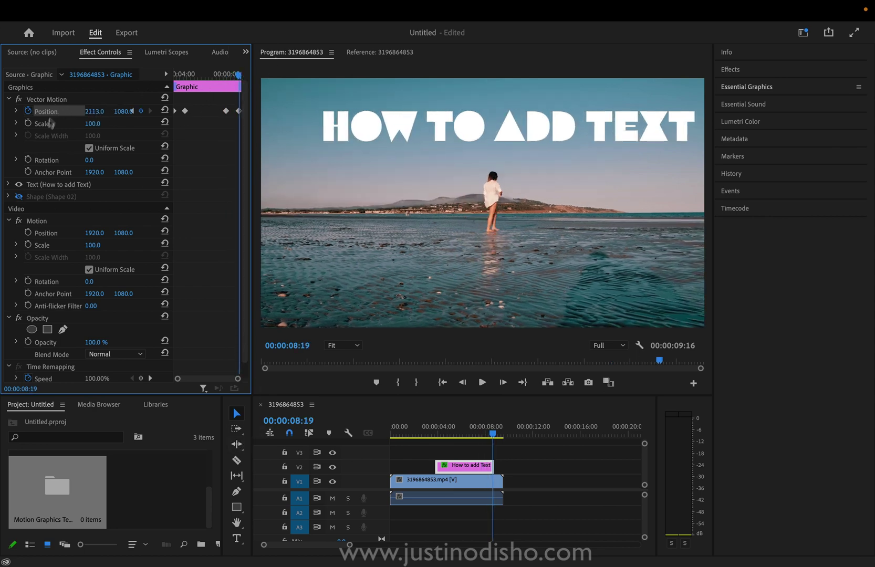
click(51, 185)
drag(332, 171, 725, 160)
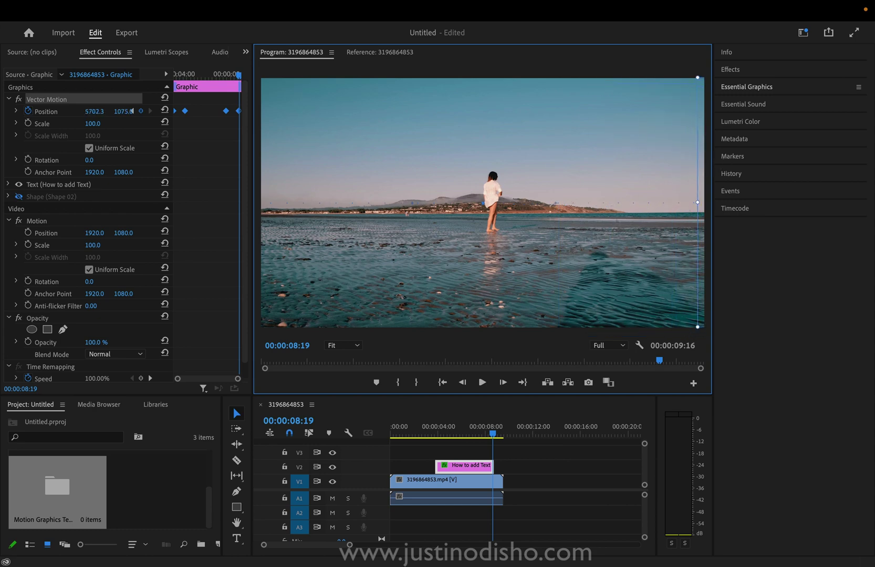
- Search the effects for 'blur' and apply Gaussian Blur to the How to add Text clip
click(435, 424)
key(space)
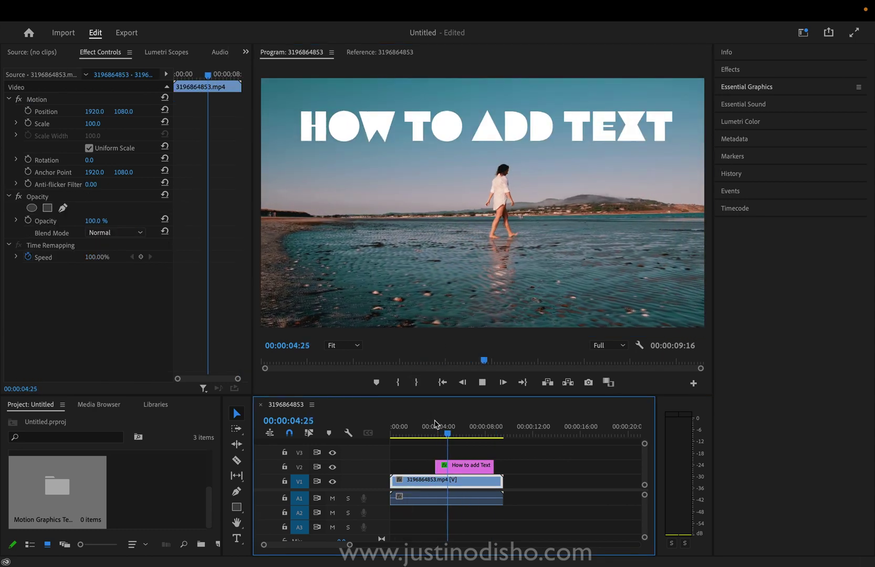
key(space)
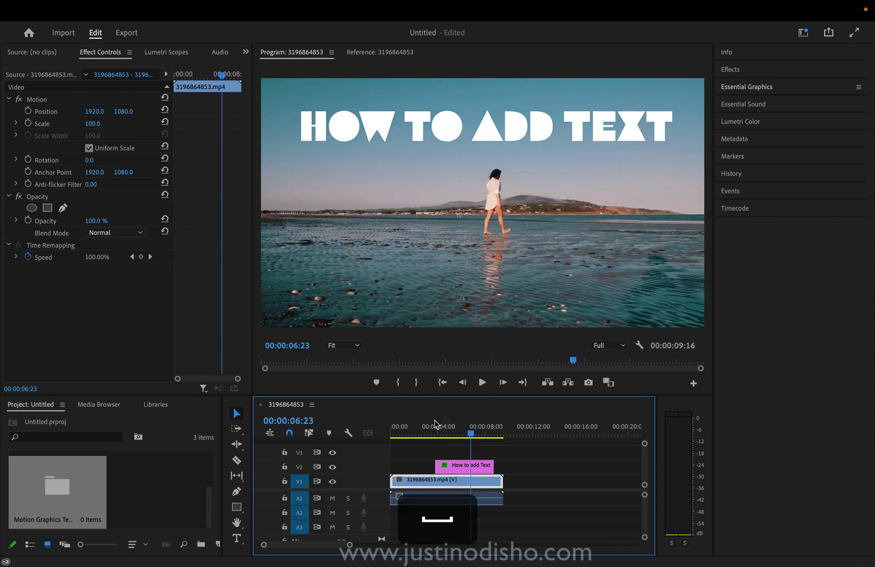
click(751, 70)
click(745, 86)
text(blur)
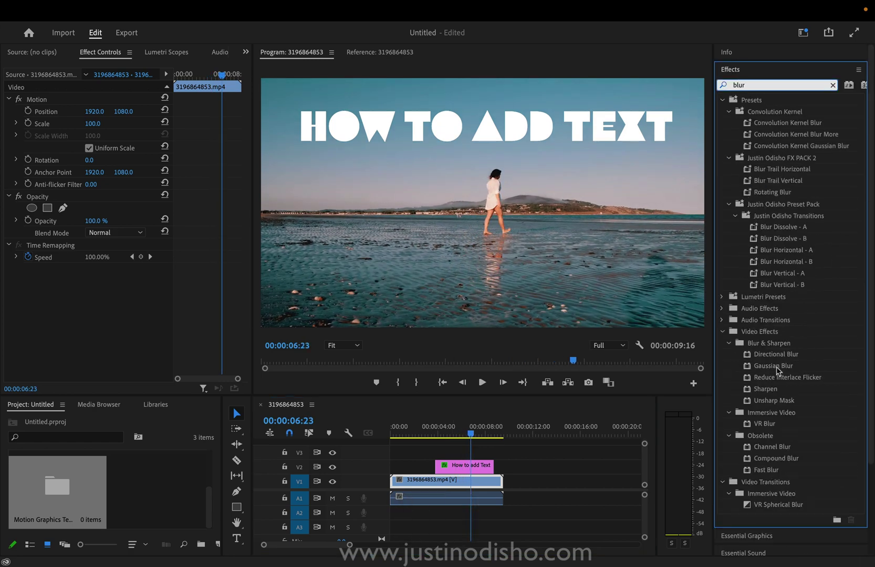
drag(777, 371, 465, 466)
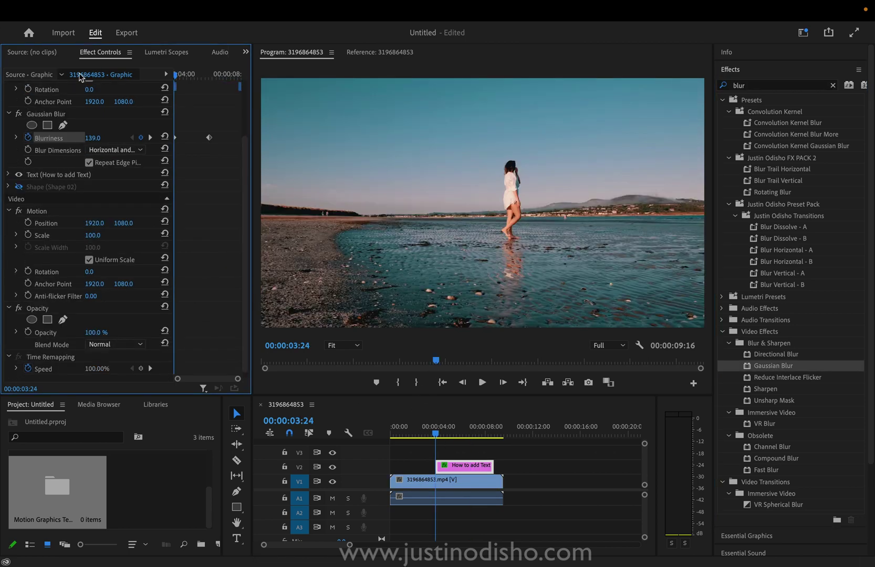
- Adjust the title clip's timing on V2 and play the sequence from the start to check it
key(space)
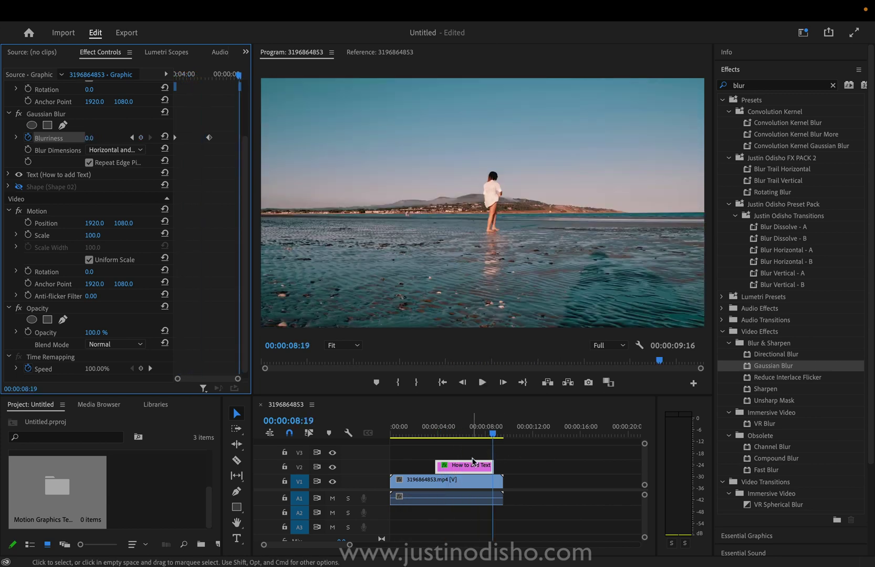
drag(473, 463, 502, 465)
key(Home)
key(space)
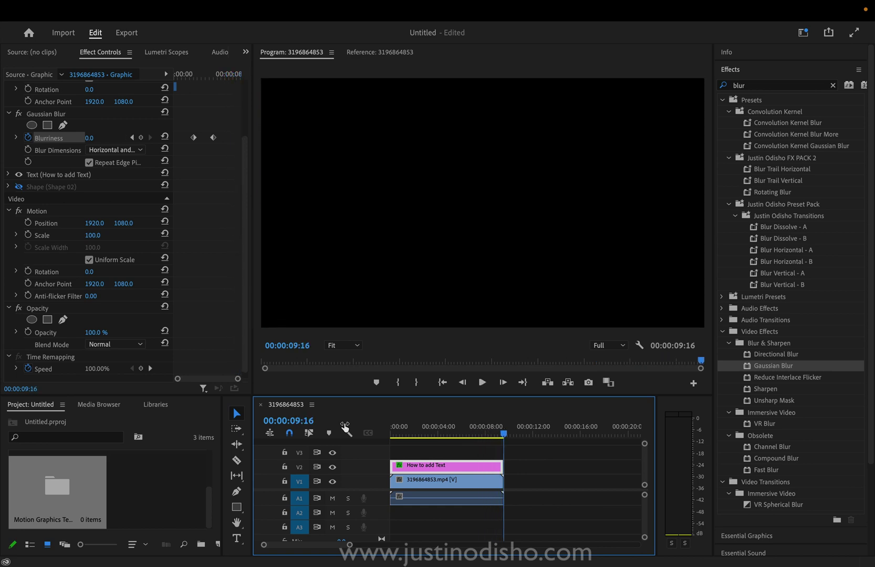
click(464, 433)
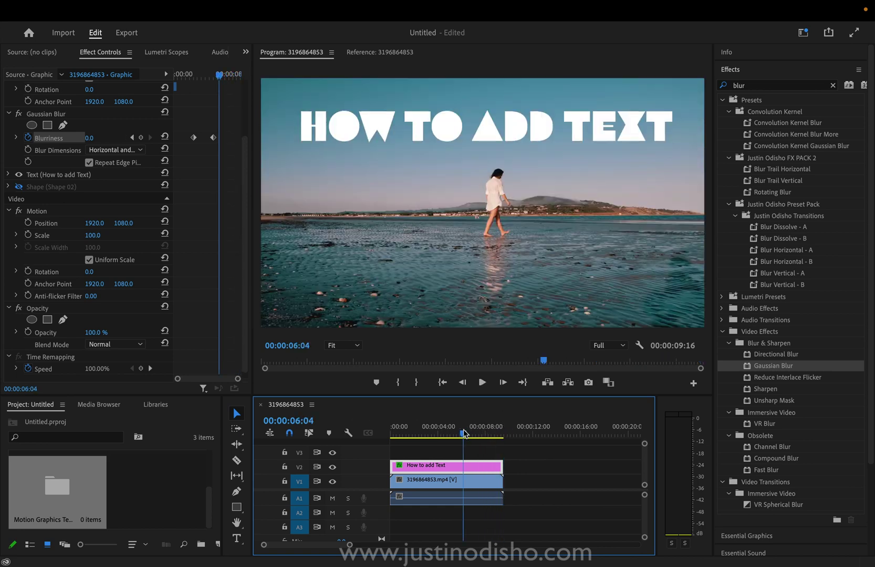